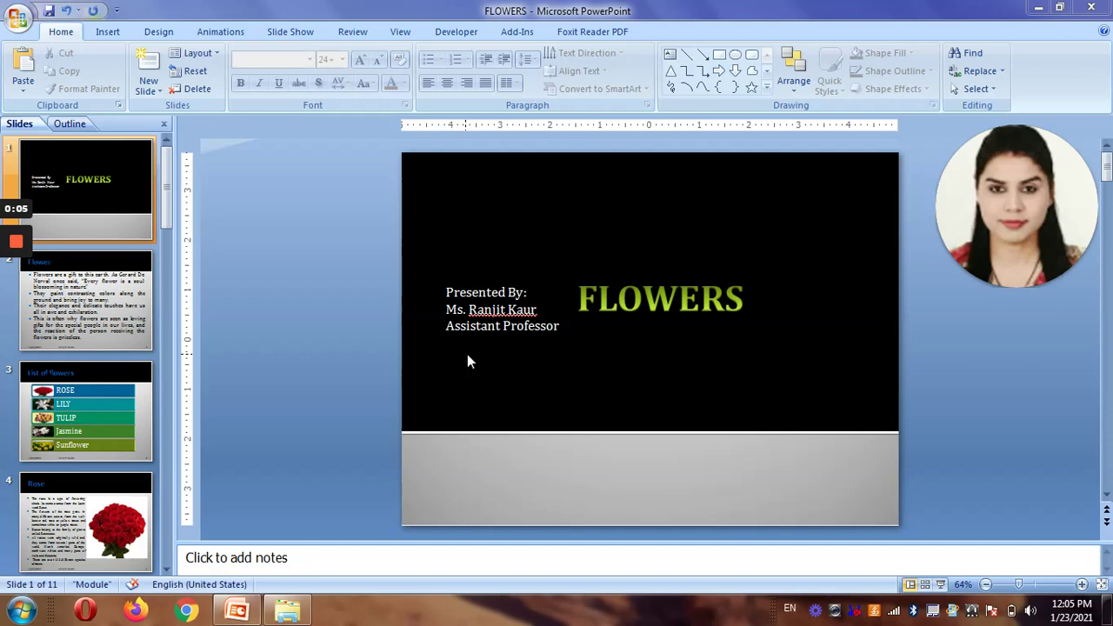
Look through the presentation's slides from the title to Jasmine and back to the Rose slide
left_click(100, 286)
key("Down")
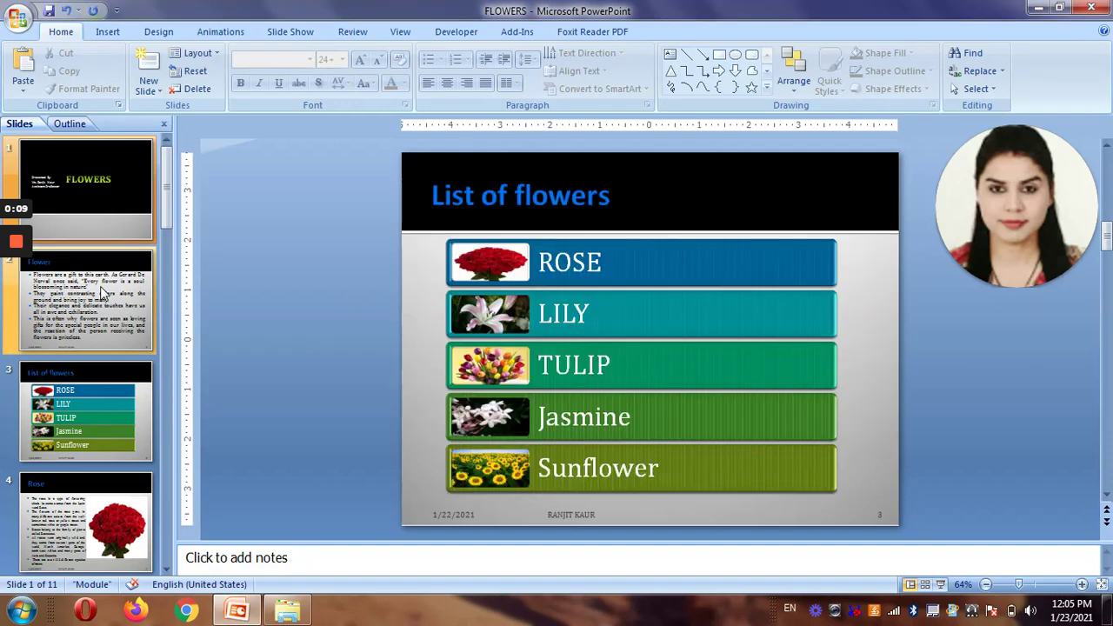
key("Down")
key("Down")
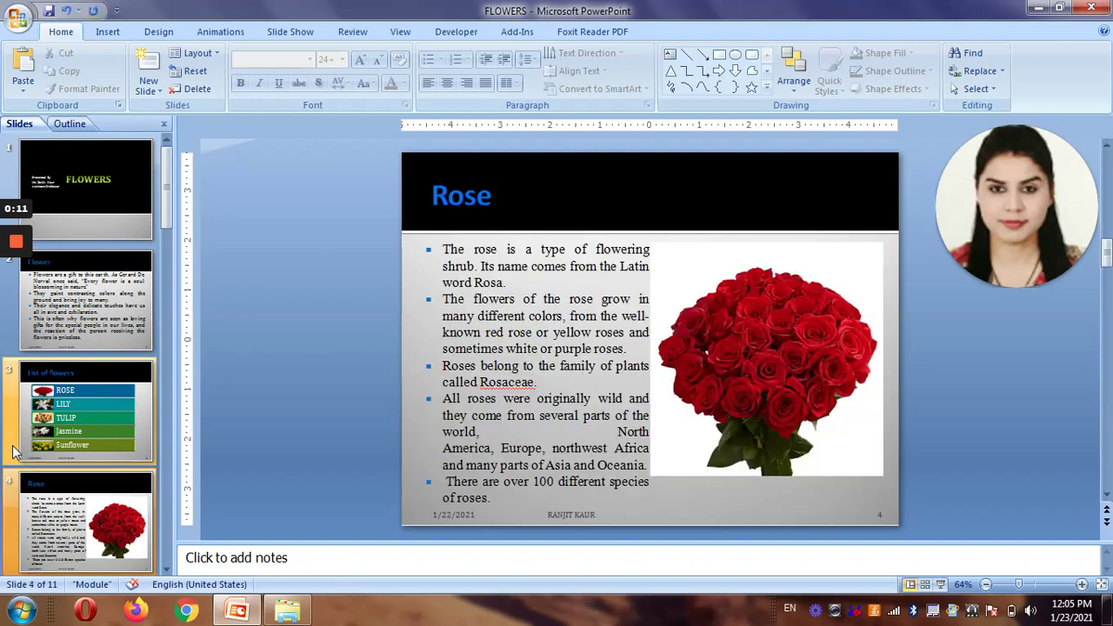
key("Down")
key("Down")
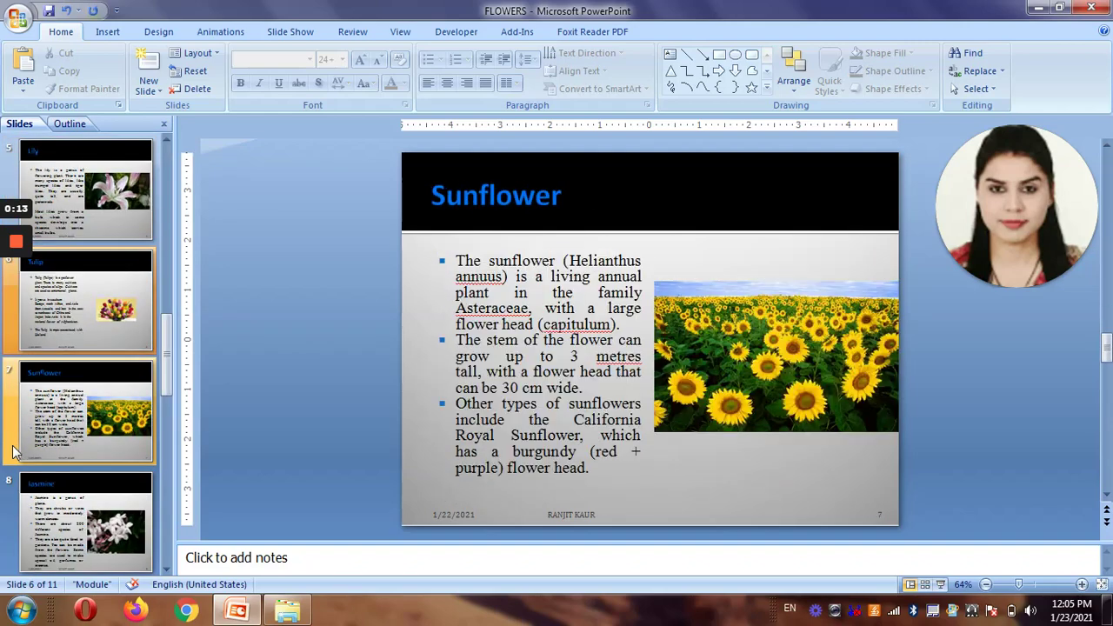
key("Down")
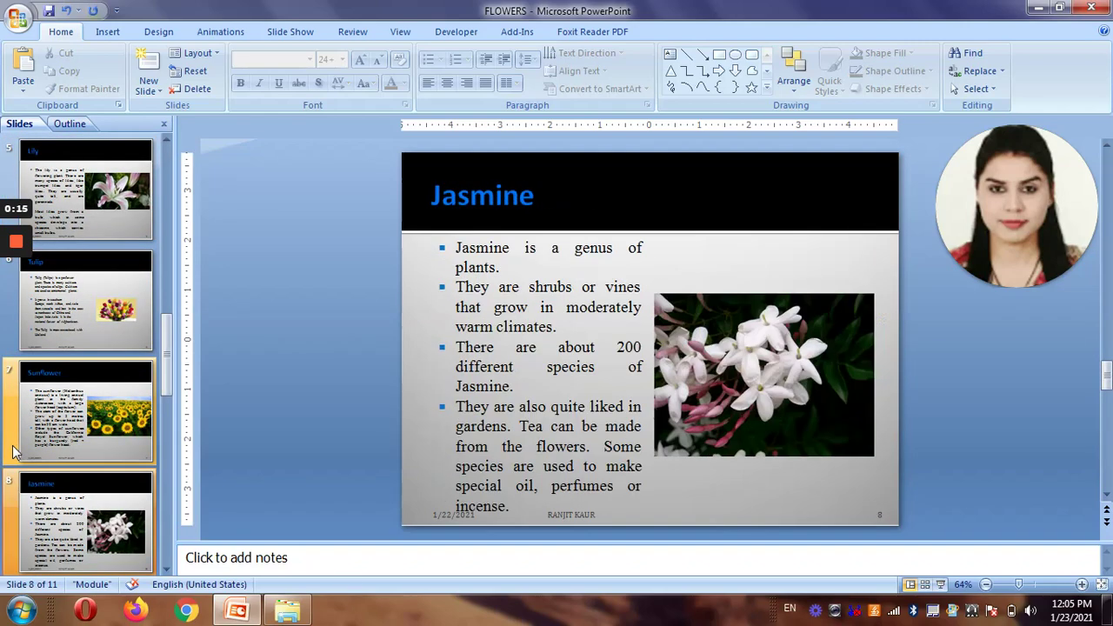
key("Up")
key("Up")
key("Up")
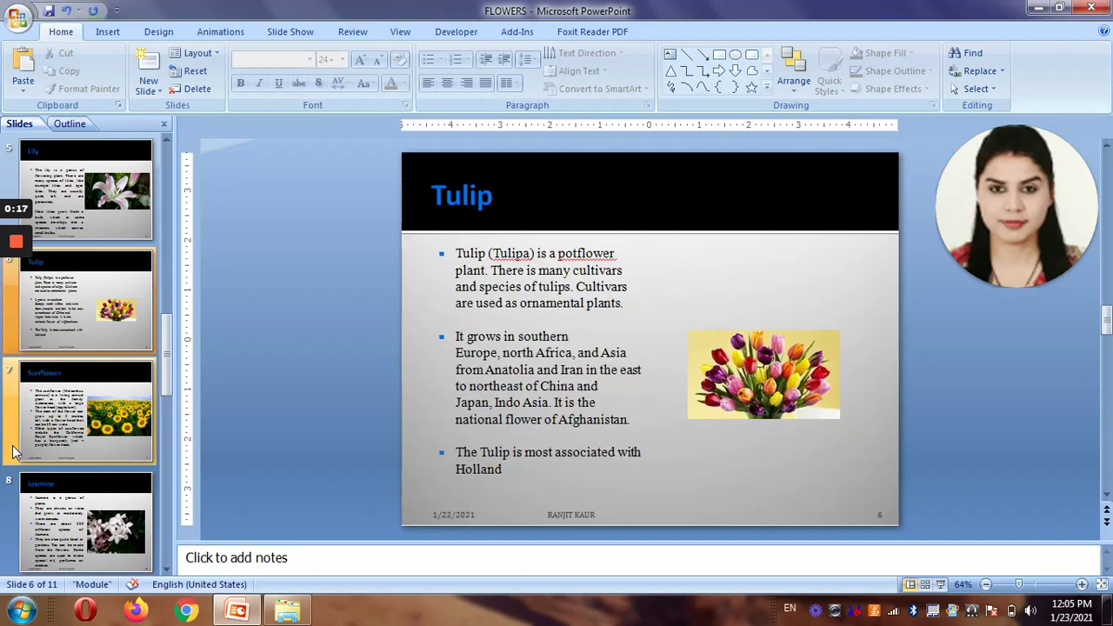
key("Up")
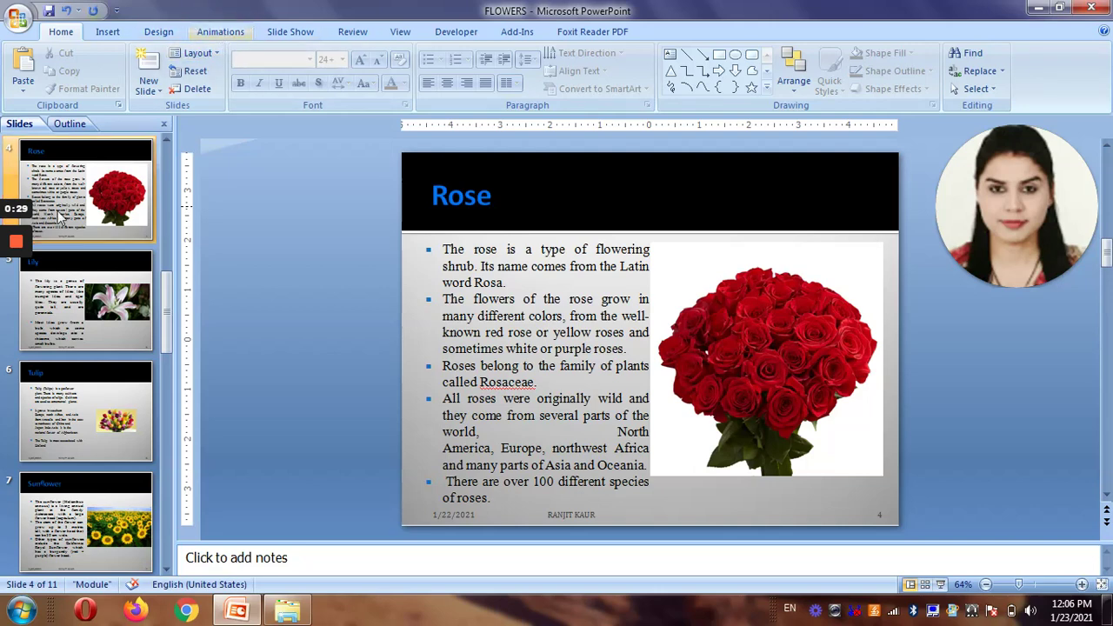
Apply the Dissolve transition to the FLOWERS title slide
left_click(217, 35)
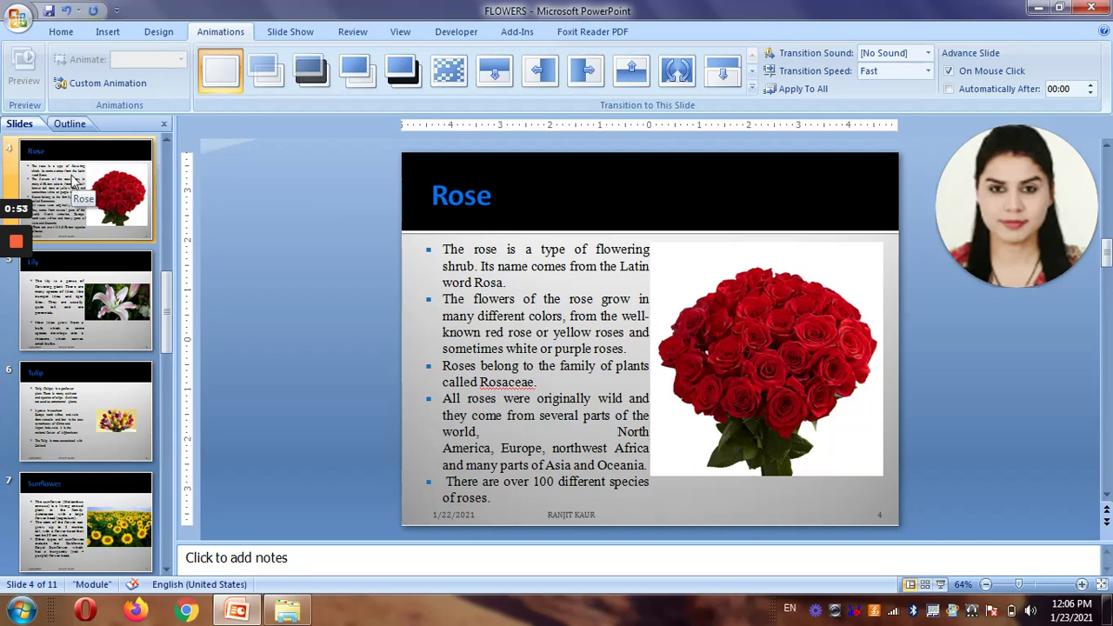
key("Up")
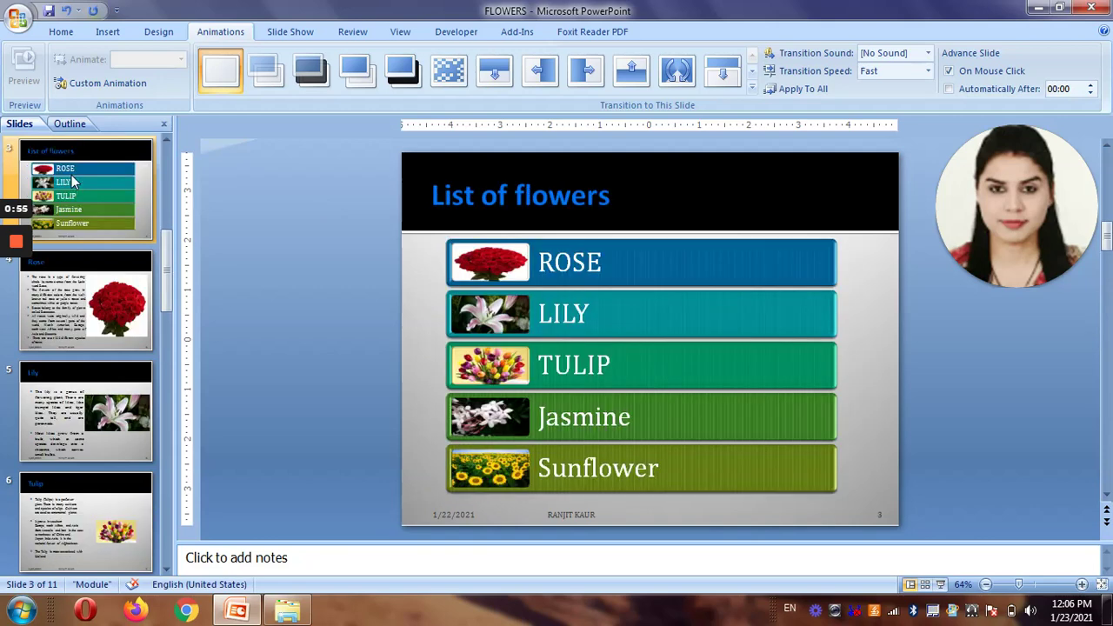
key("Up")
key("Up")
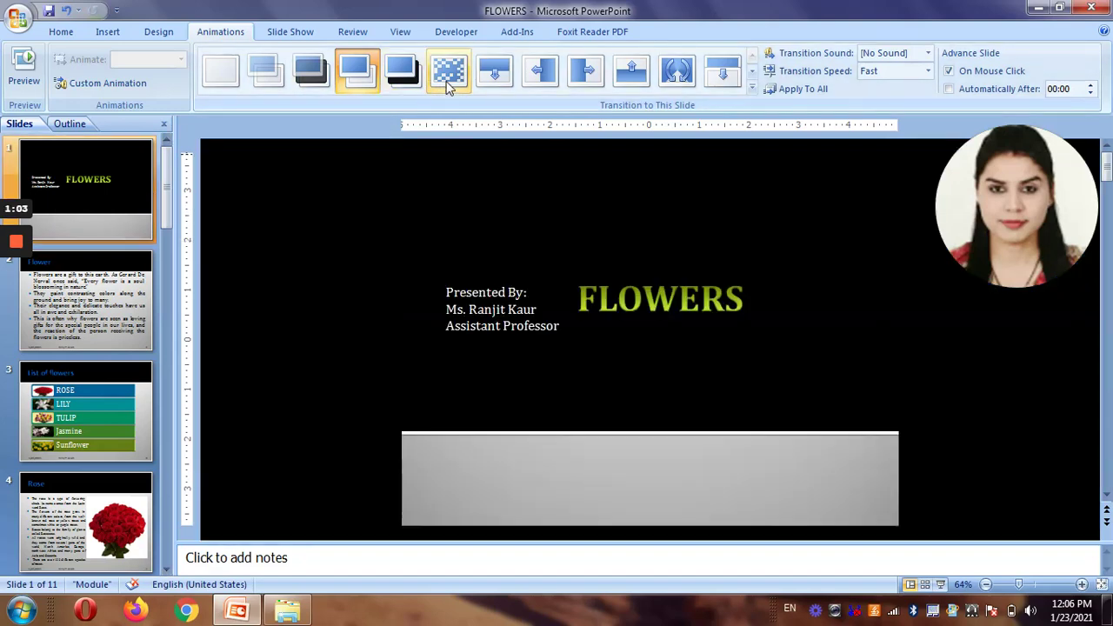
left_click(449, 86)
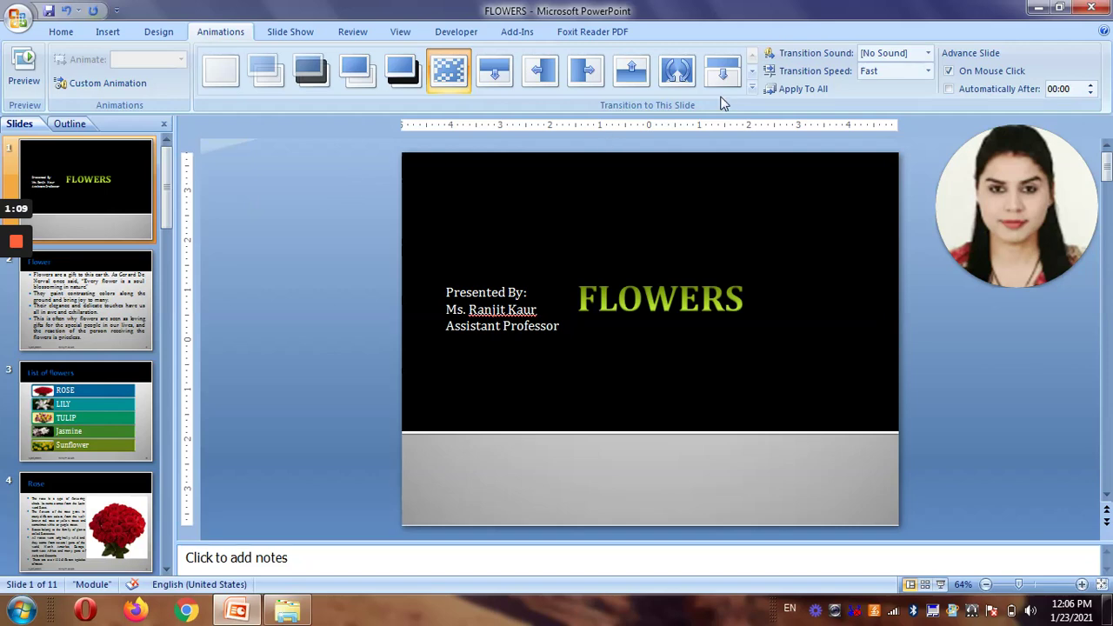
Try the Wipe Down and Wedge transitions on the Flower slide
left_click(59, 300)
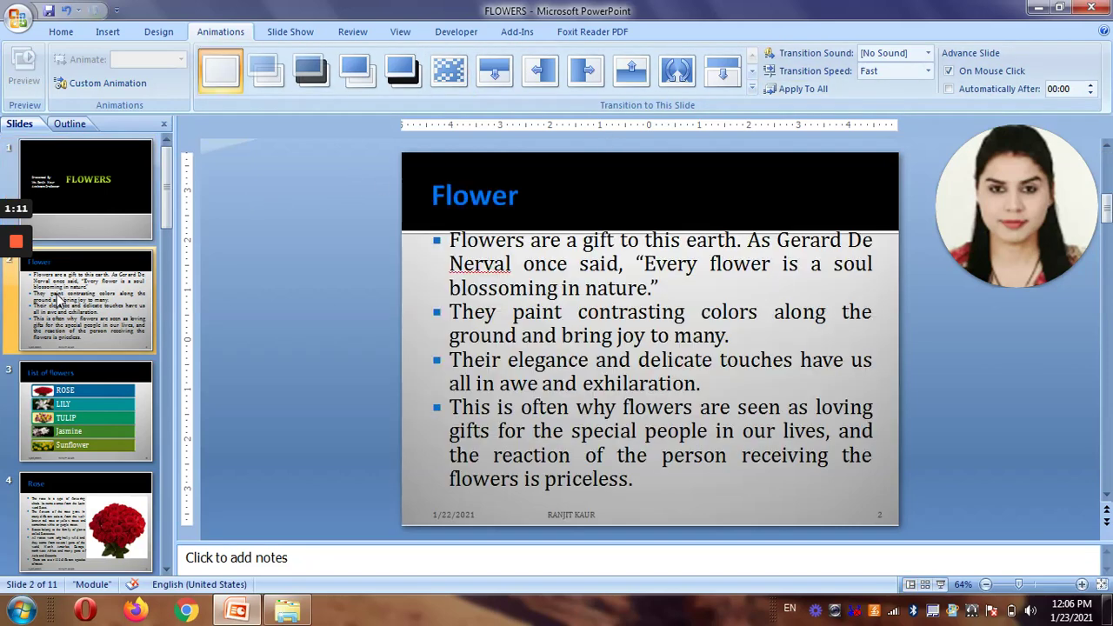
left_click(507, 77)
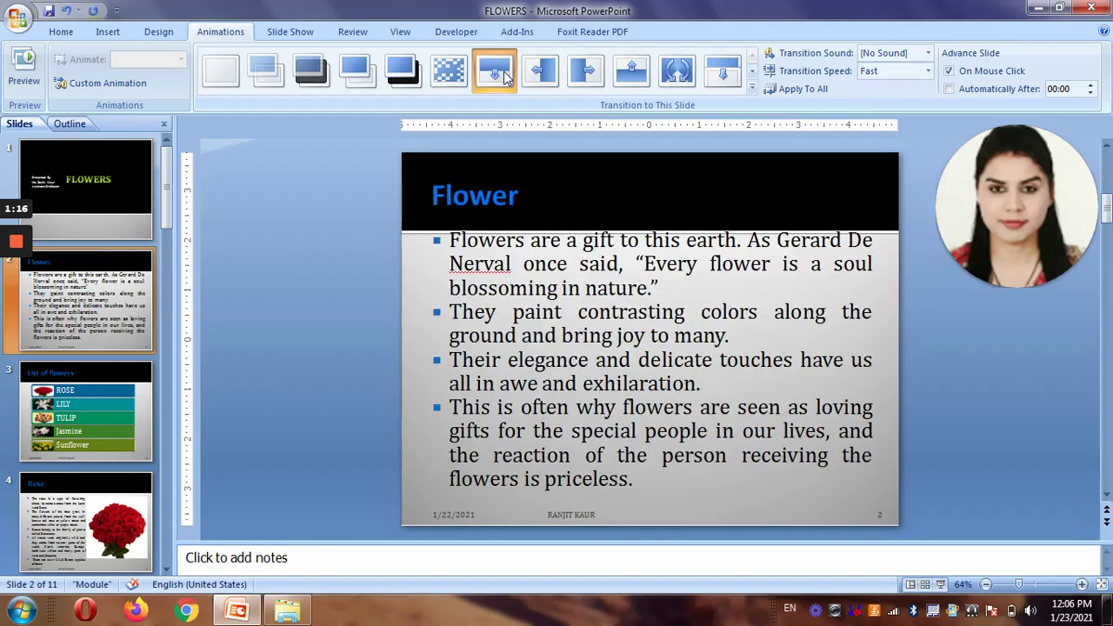
left_click(753, 87)
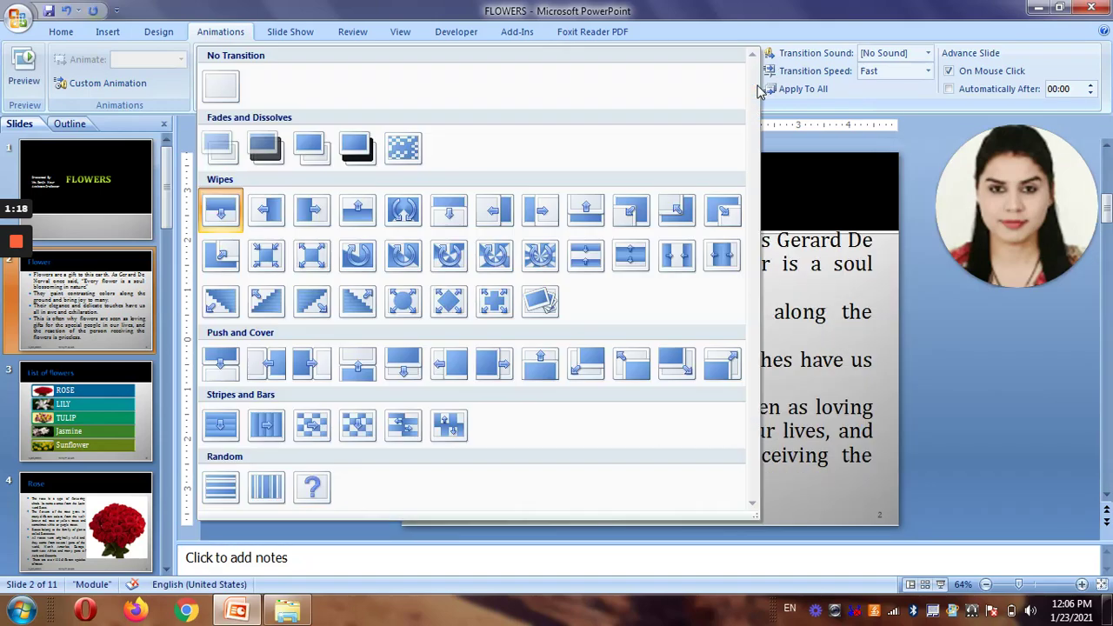
left_click(405, 221)
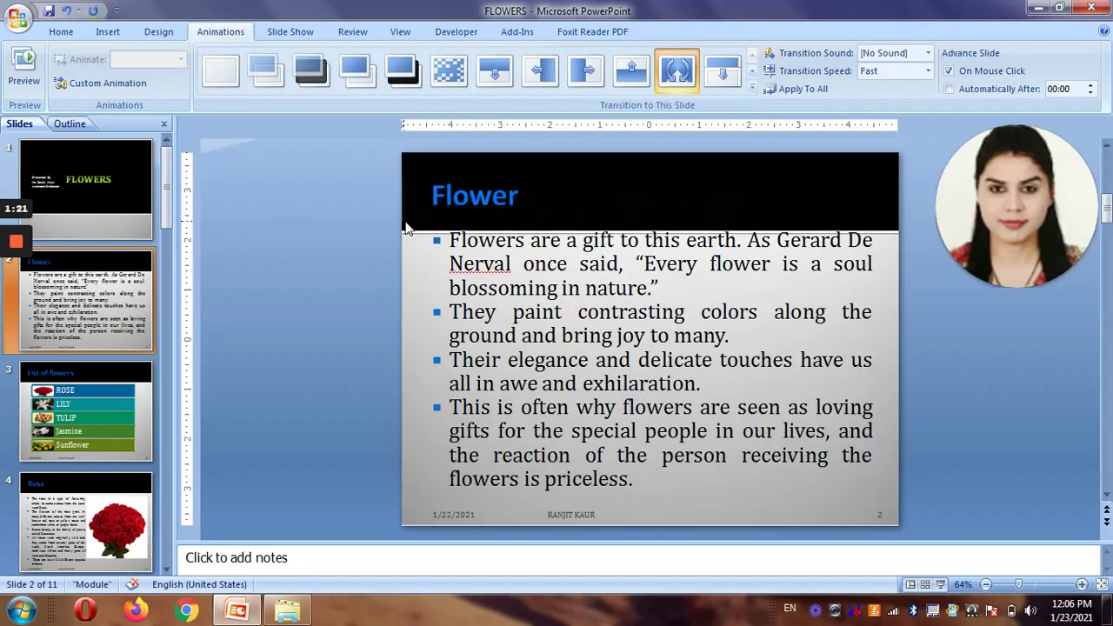
Apply the Shape Circle transition to the Flower slide
left_click(751, 90)
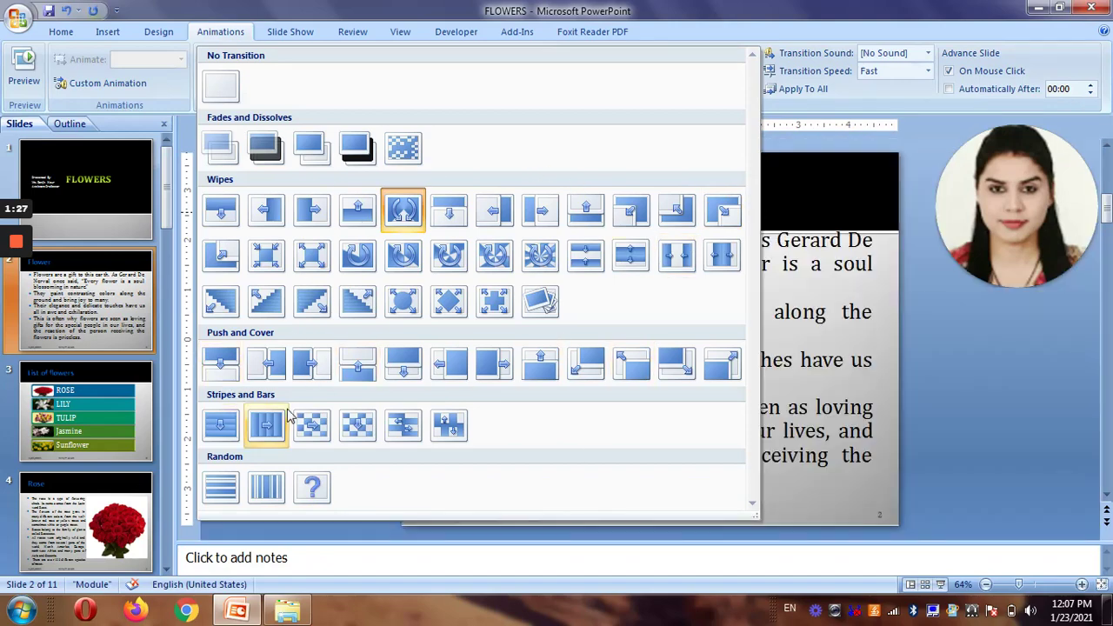
left_click(103, 416)
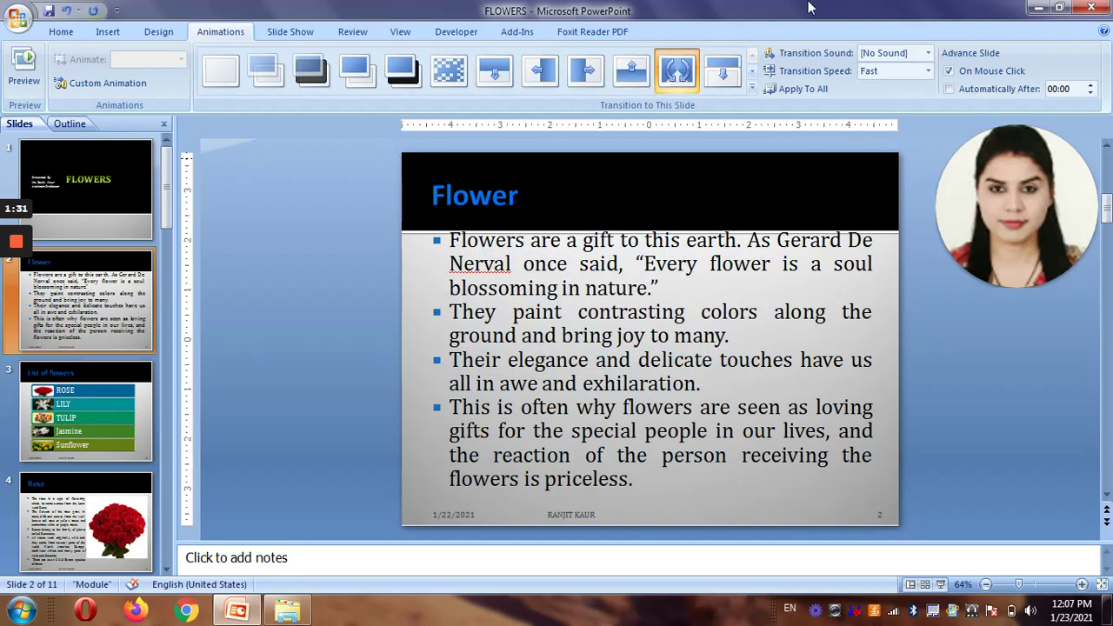
left_click(756, 87)
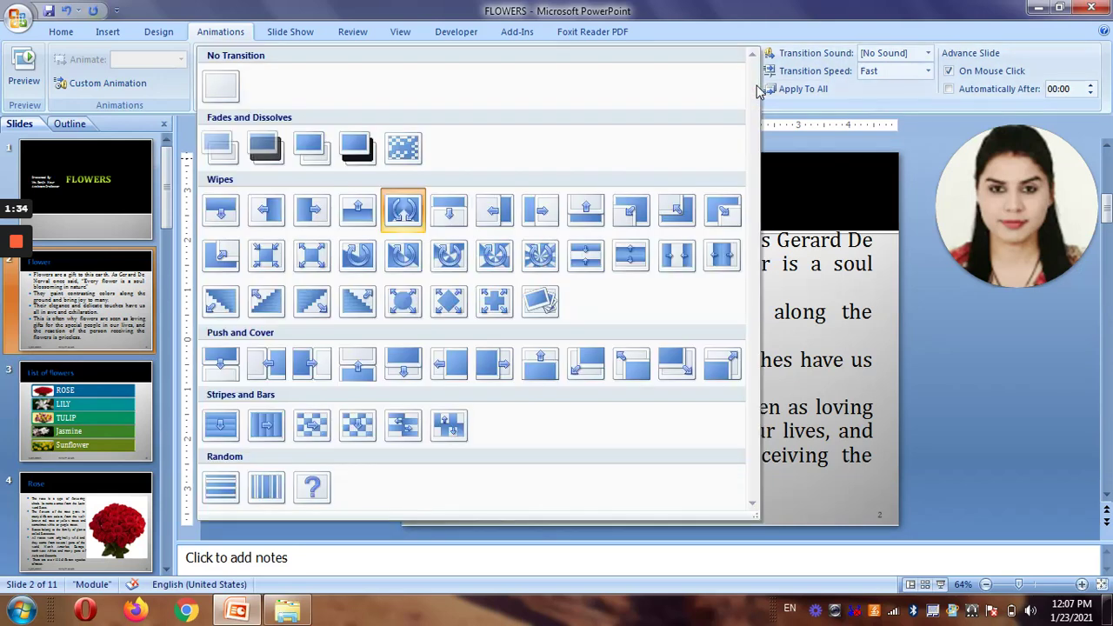
left_click(403, 300)
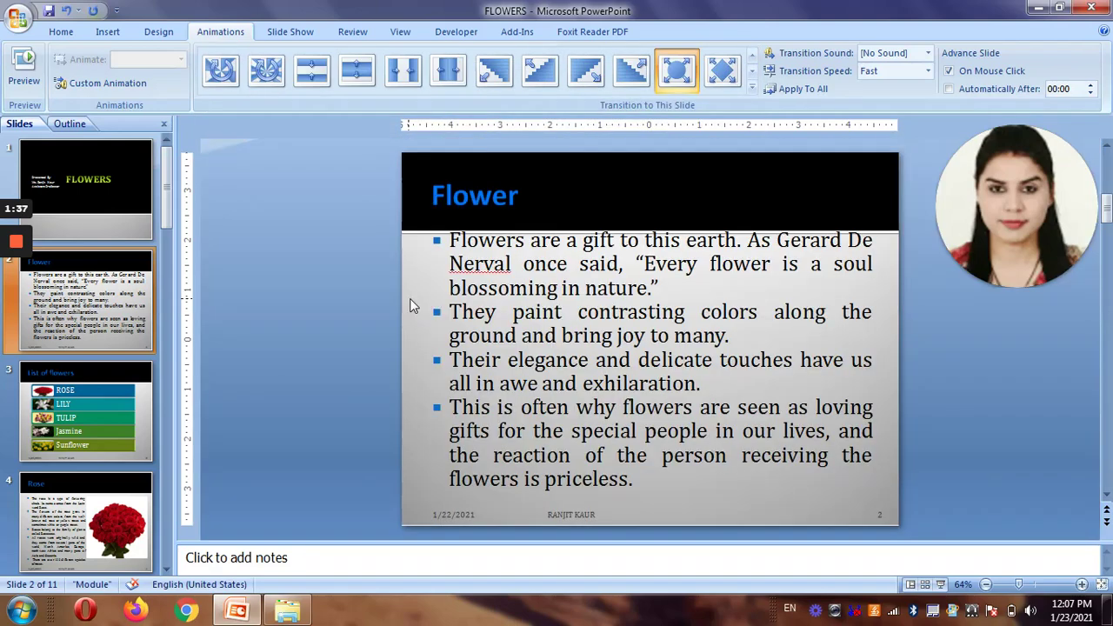
Apply the Newsflash transition to the List of flowers slide
left_click(121, 385)
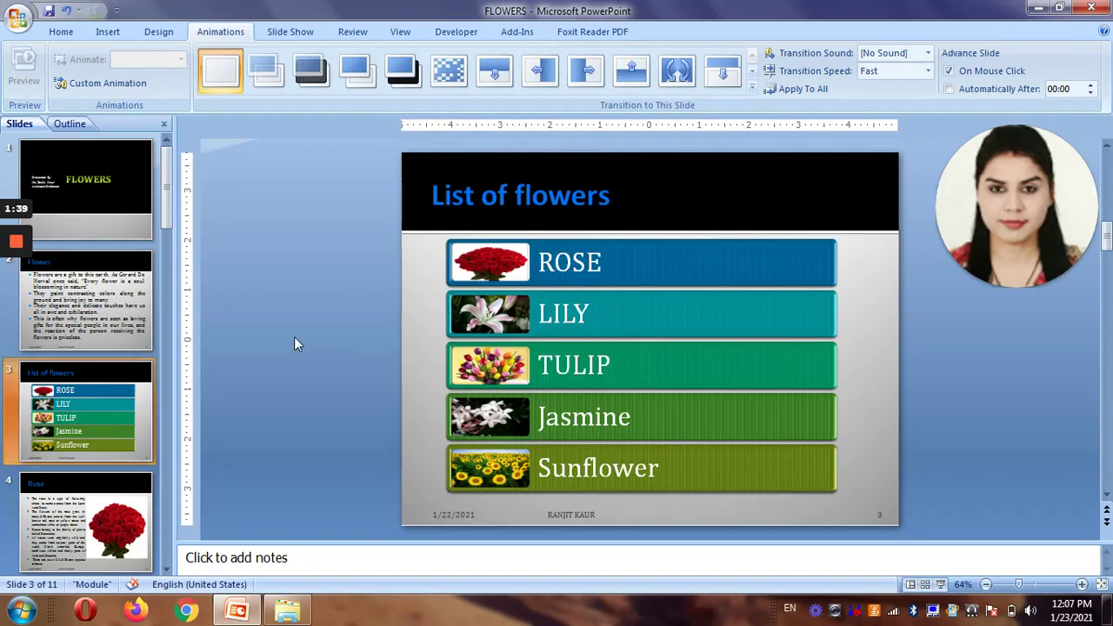
left_click(723, 75)
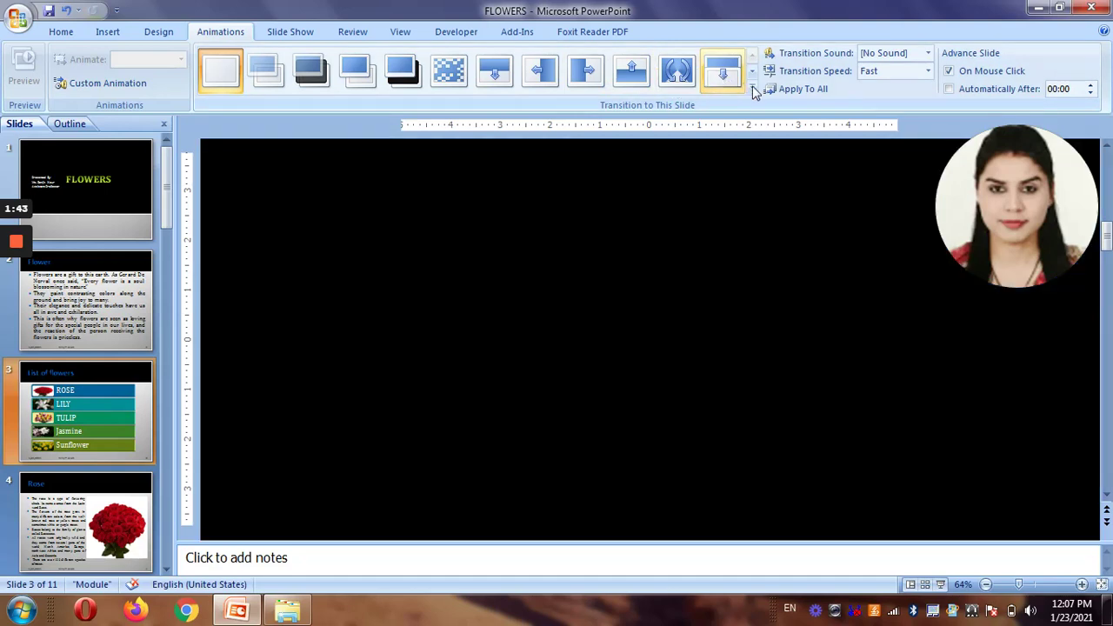
left_click(753, 89)
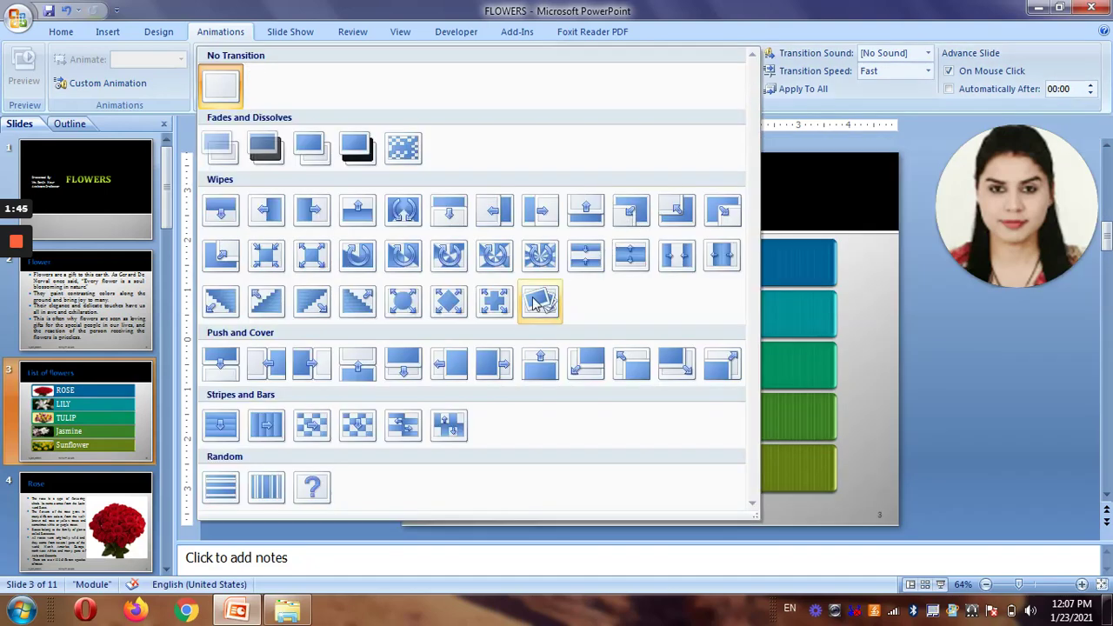
left_click(537, 300)
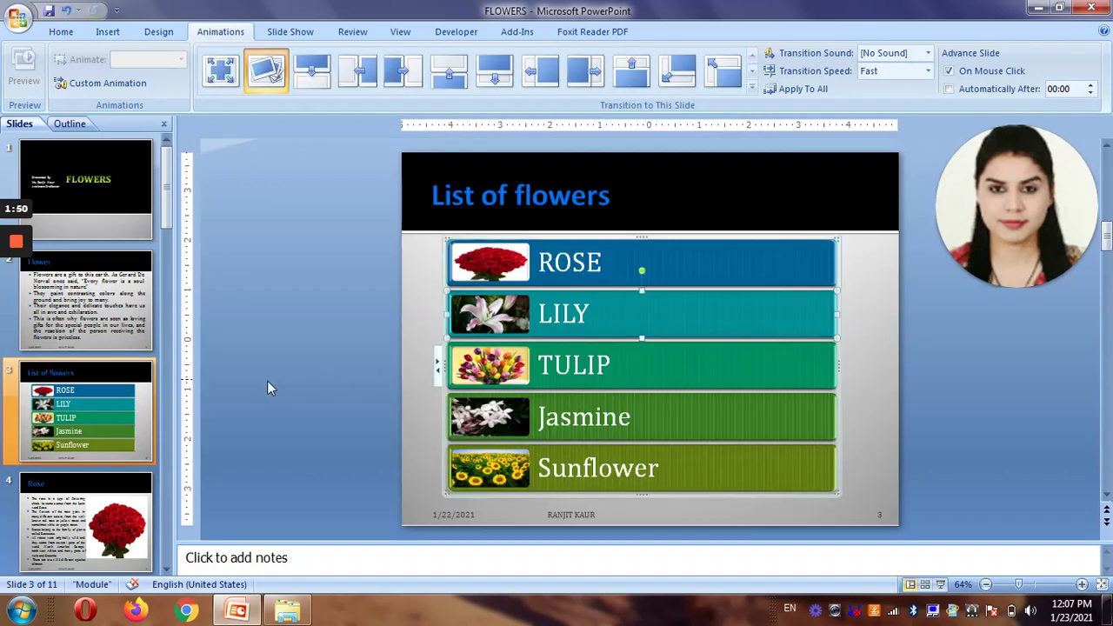
Apply the Checkerboard Across transition to the Rose slide
left_click(73, 502)
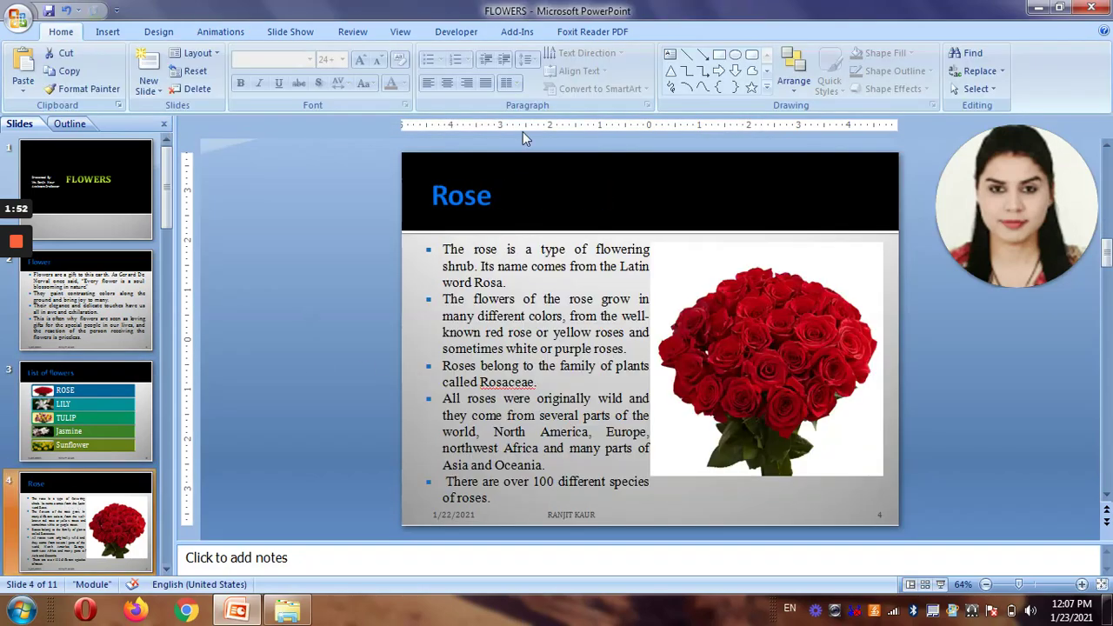
left_click(220, 31)
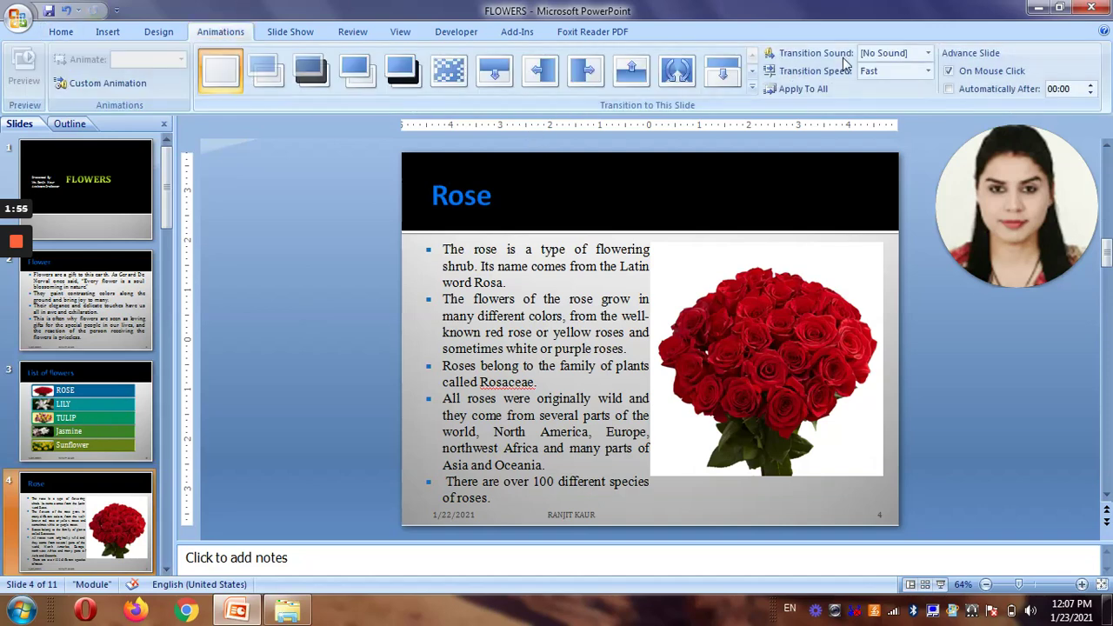
left_click(753, 88)
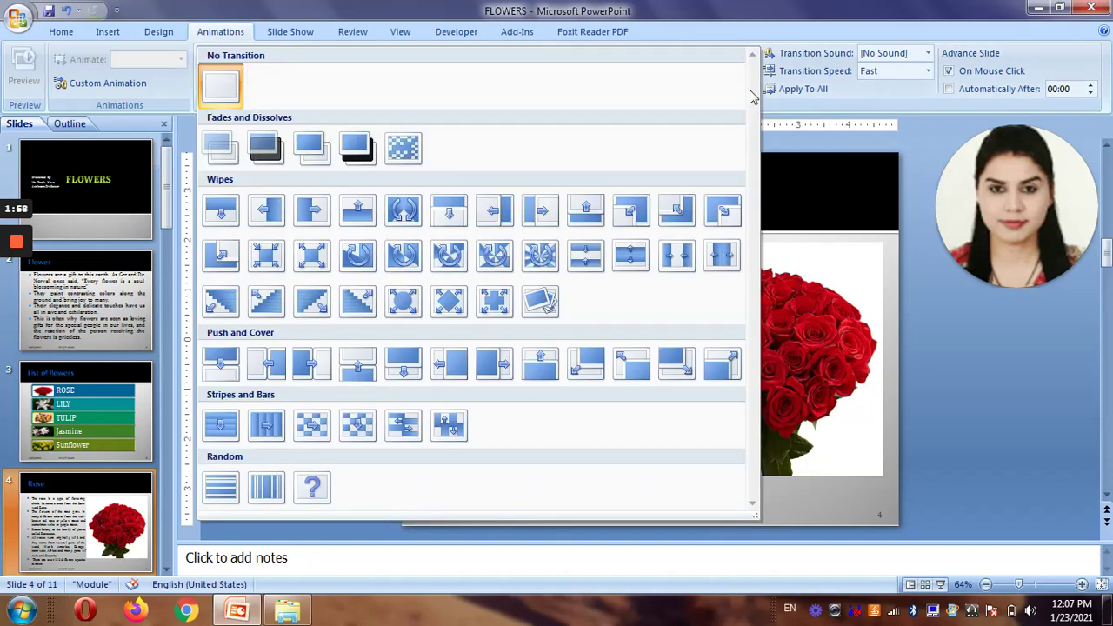
left_click(300, 426)
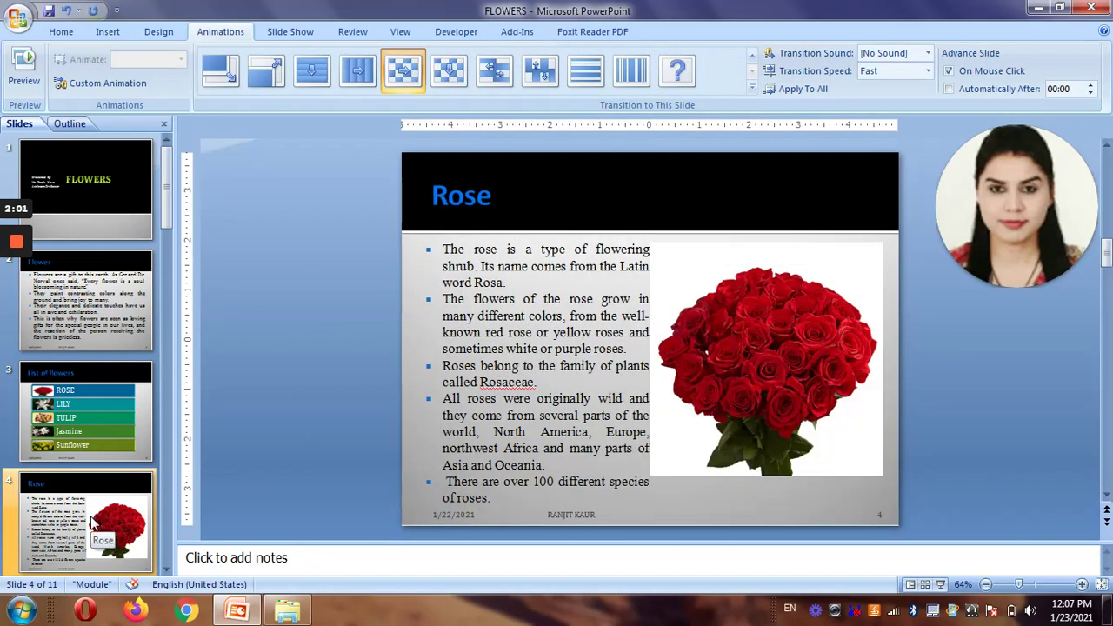
Try the eight-spoke wheel transition on the Tulip slide and replace it with Strips Right-Up
key("Down")
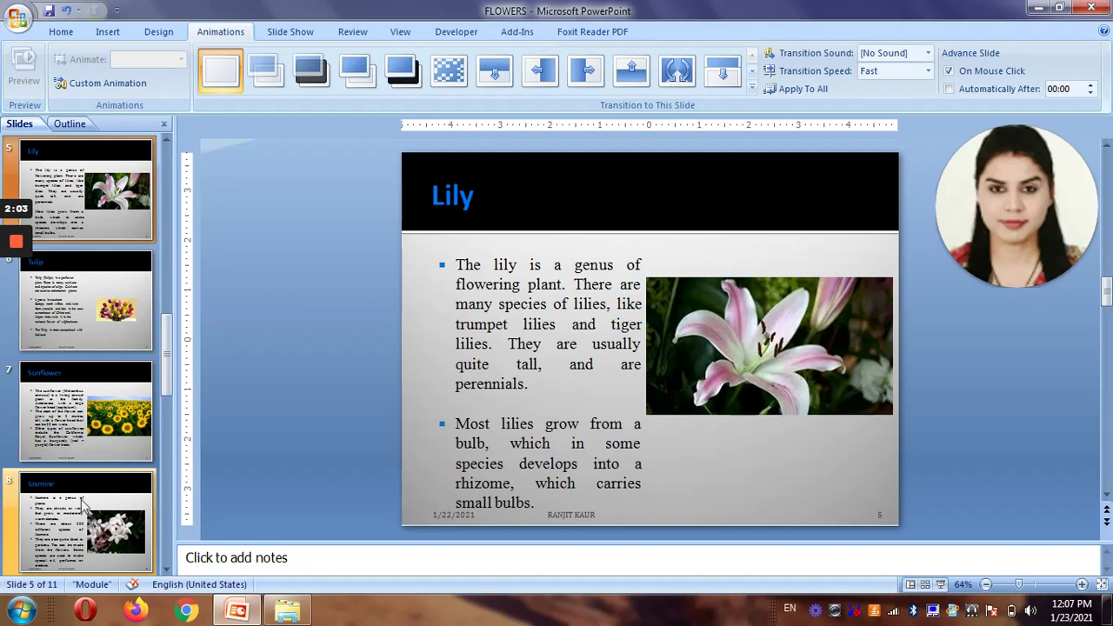
left_click(131, 284)
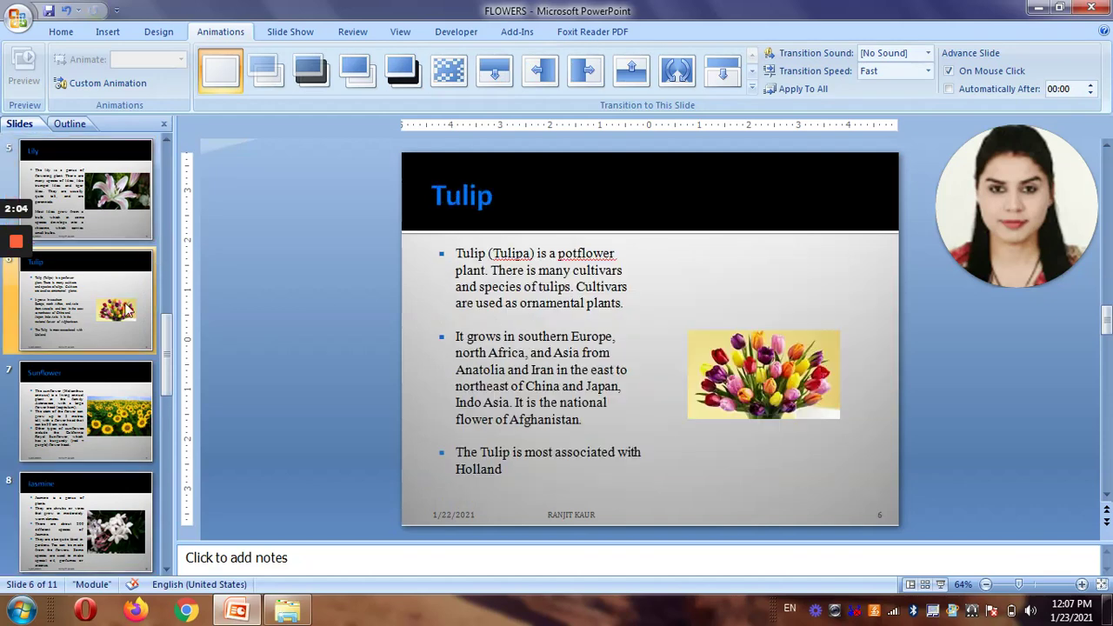
left_click(753, 86)
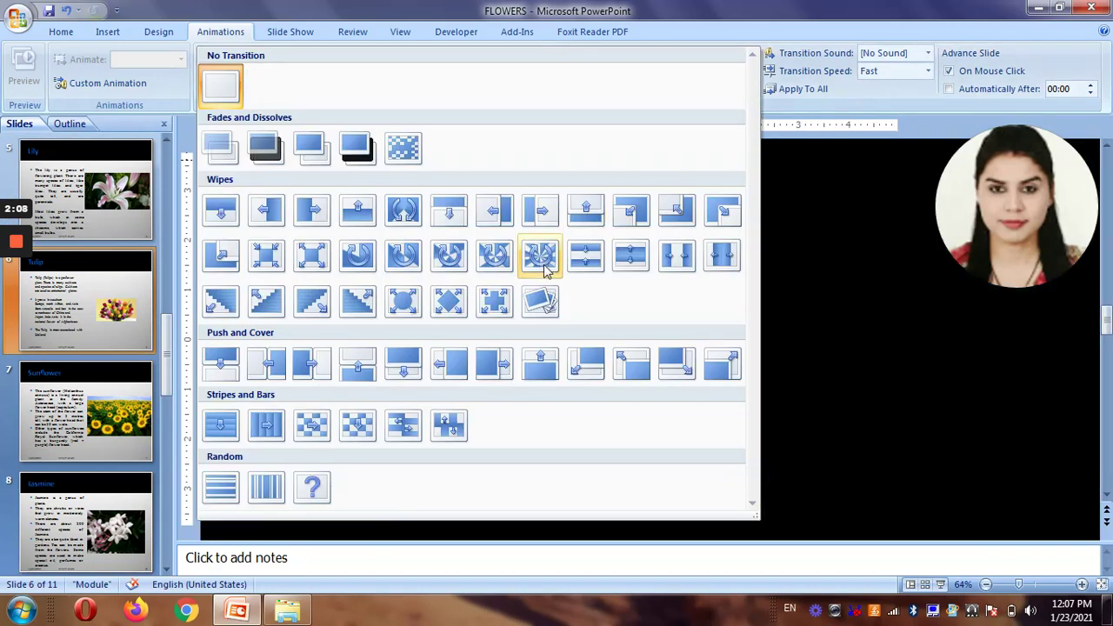
left_click(541, 256)
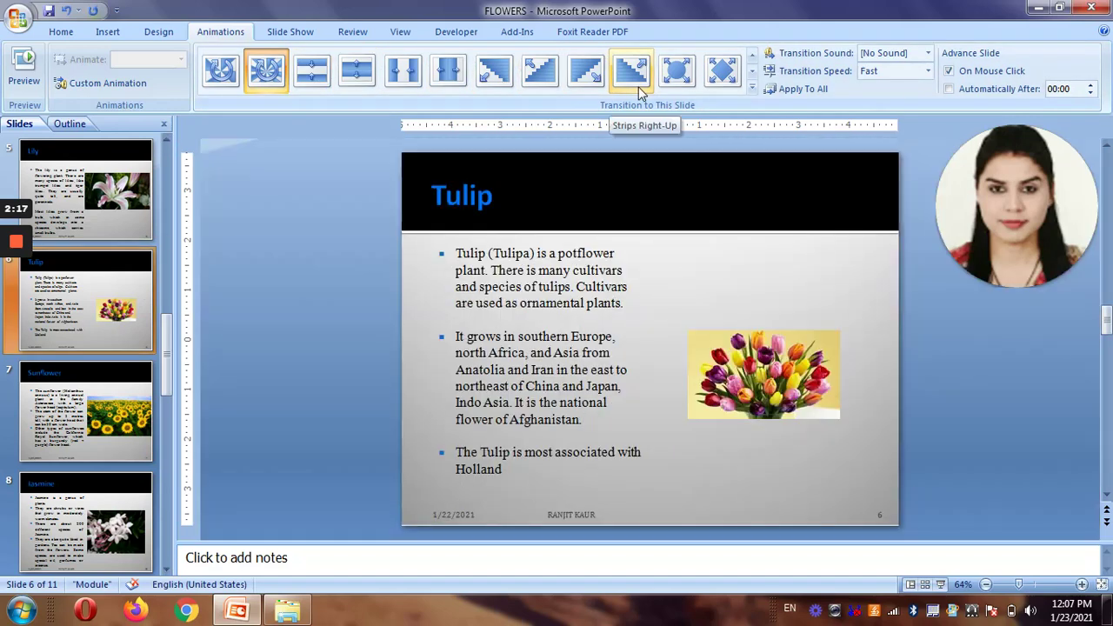
left_click(636, 77)
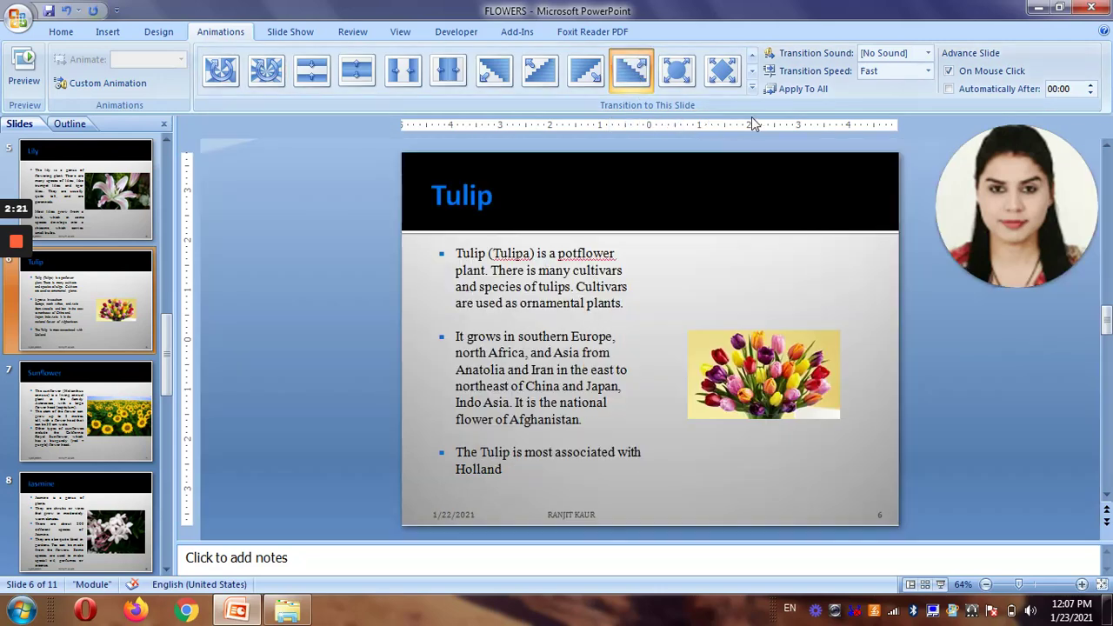
left_click(805, 90)
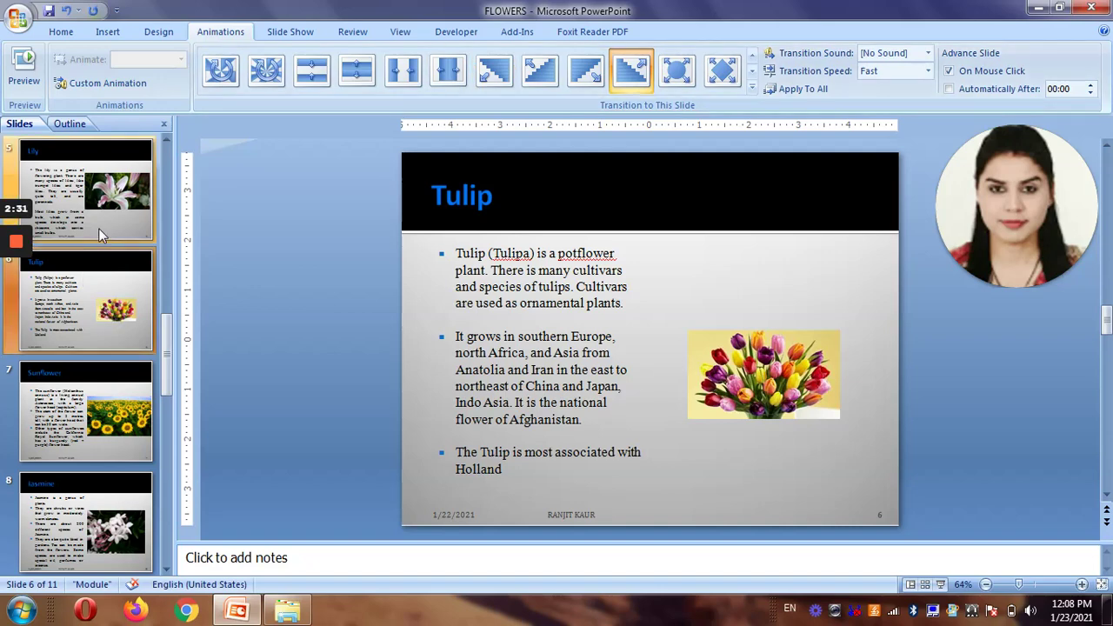
Apply the Shape Plus transition to the Lily slide and return to the Tulip slide
left_click(100, 231)
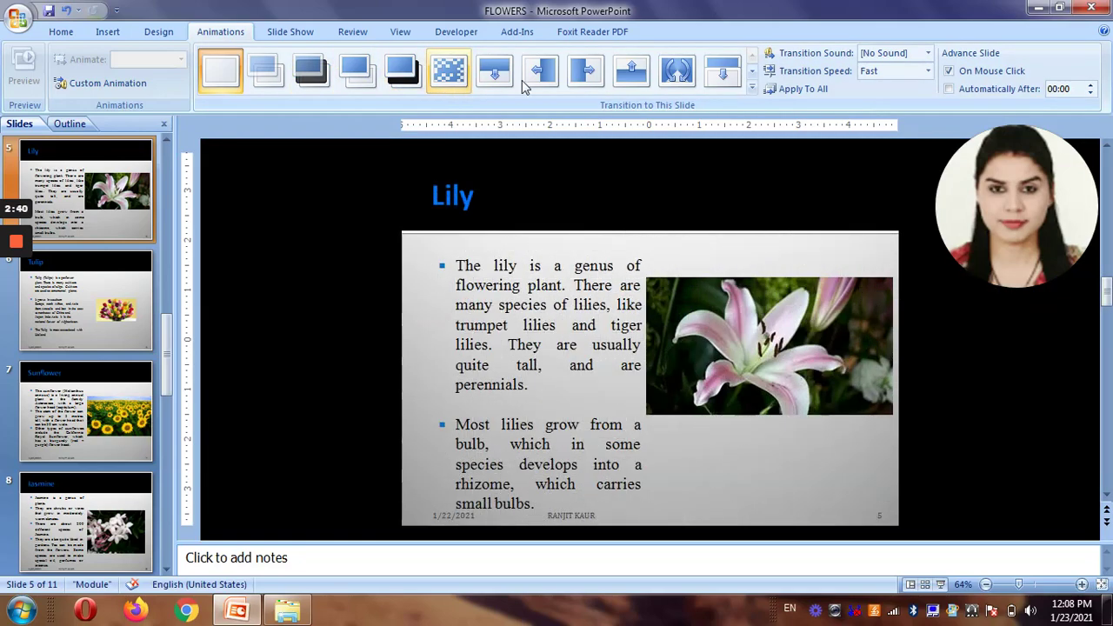
left_click(752, 90)
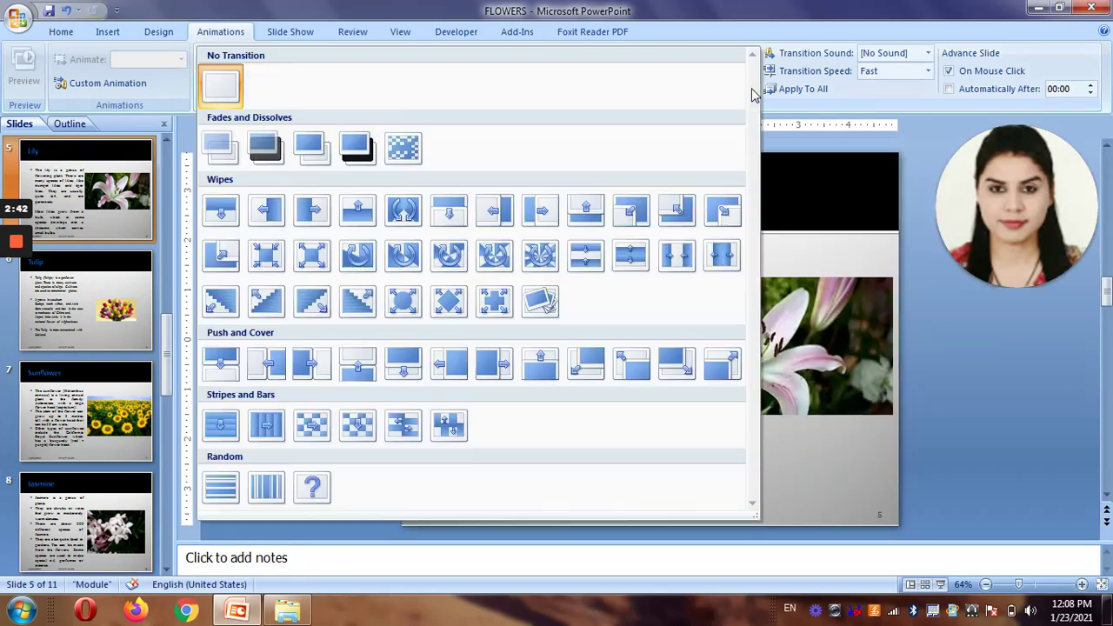
left_click(494, 300)
left_click(105, 316)
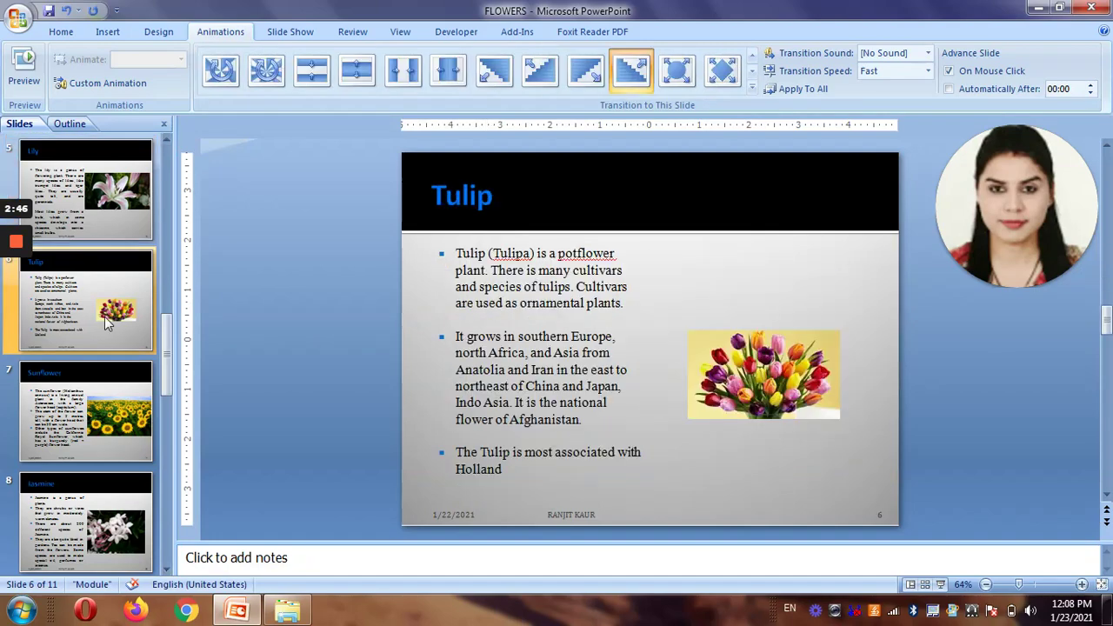
Apply the Checkerboard Across transition to the Tulip slide and the Cover Up transition to the Sunflower slide
left_click(752, 89)
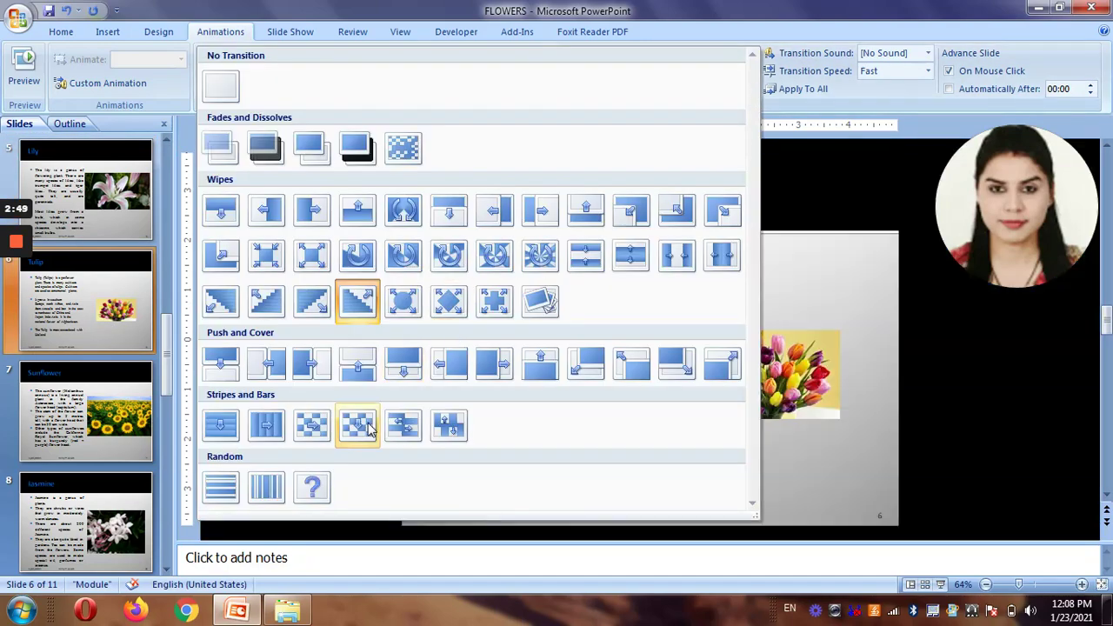
left_click(313, 428)
left_click(130, 436)
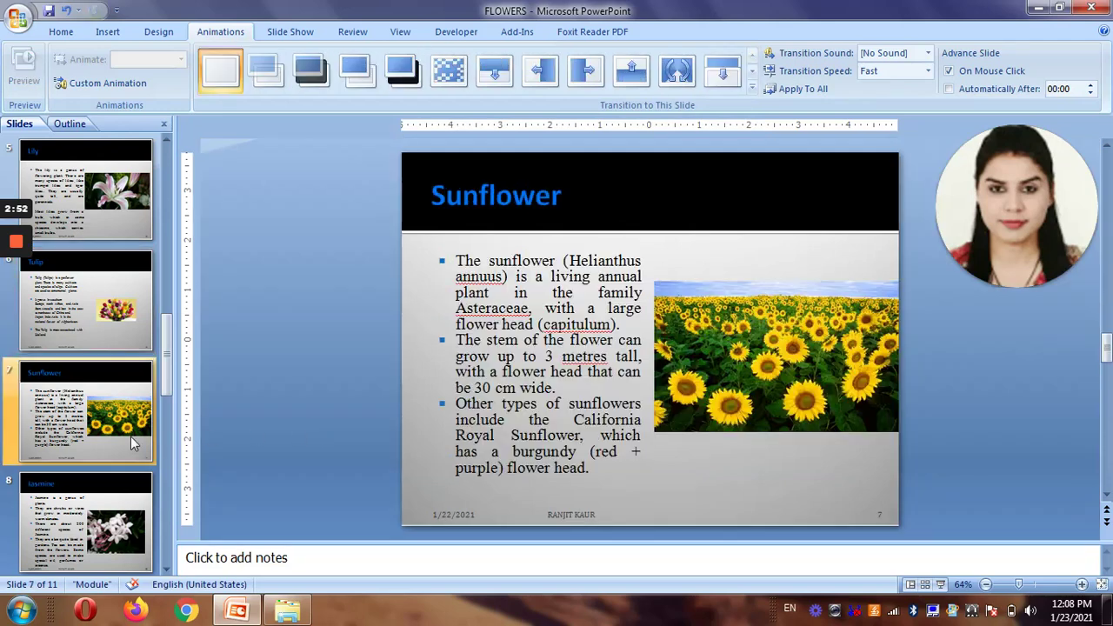
left_click(753, 89)
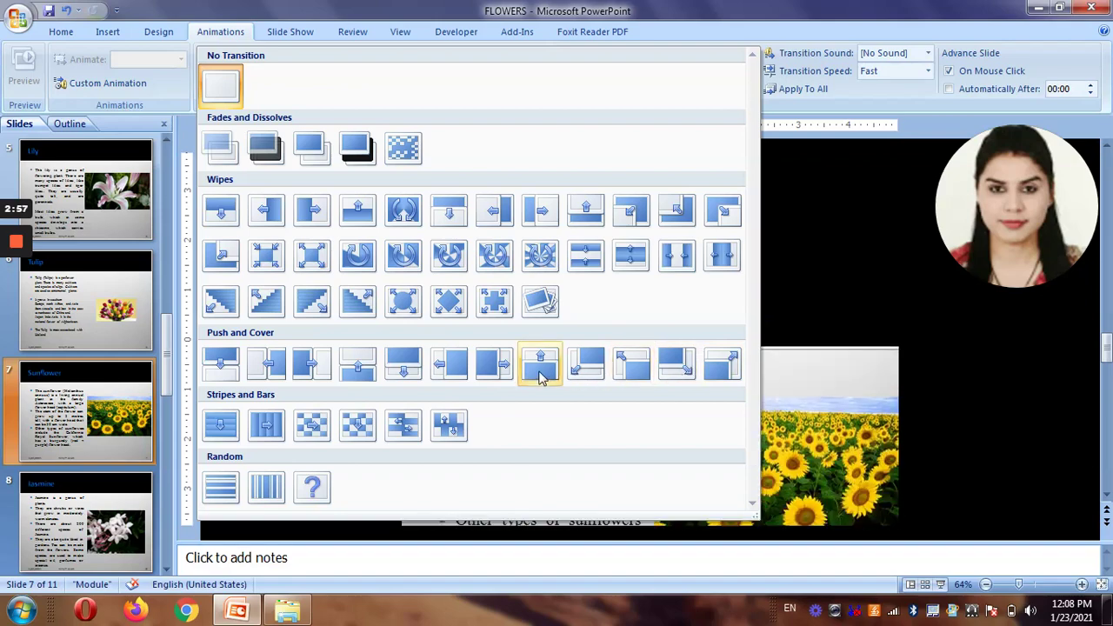
left_click(540, 369)
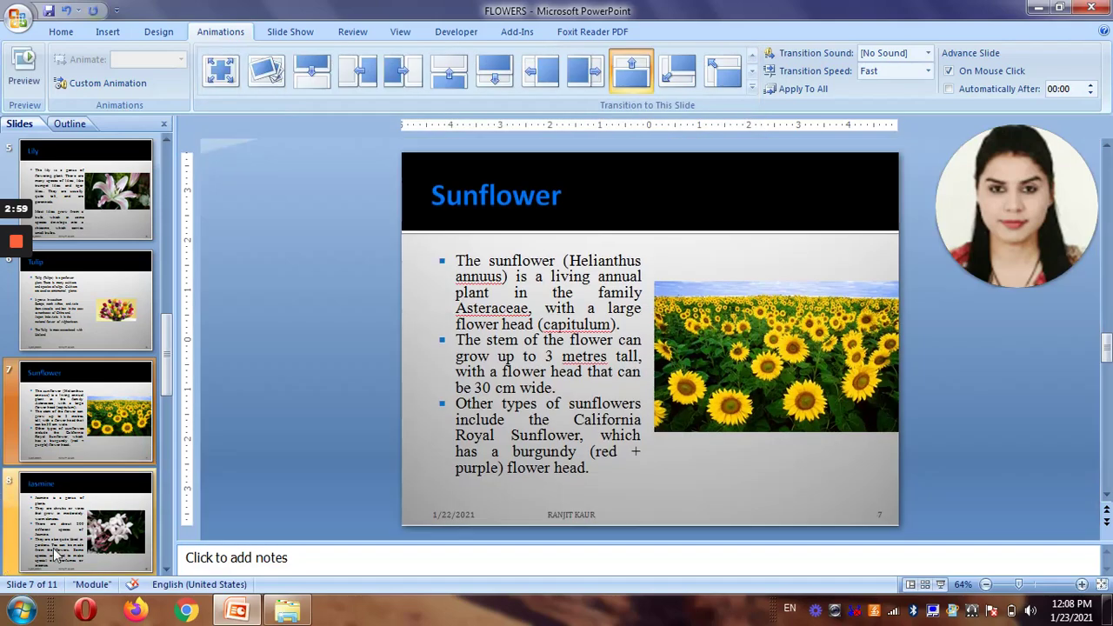
Apply the Random Bars Vertical transition to the Jasmine slide
scroll(592, 226, "down", 1)
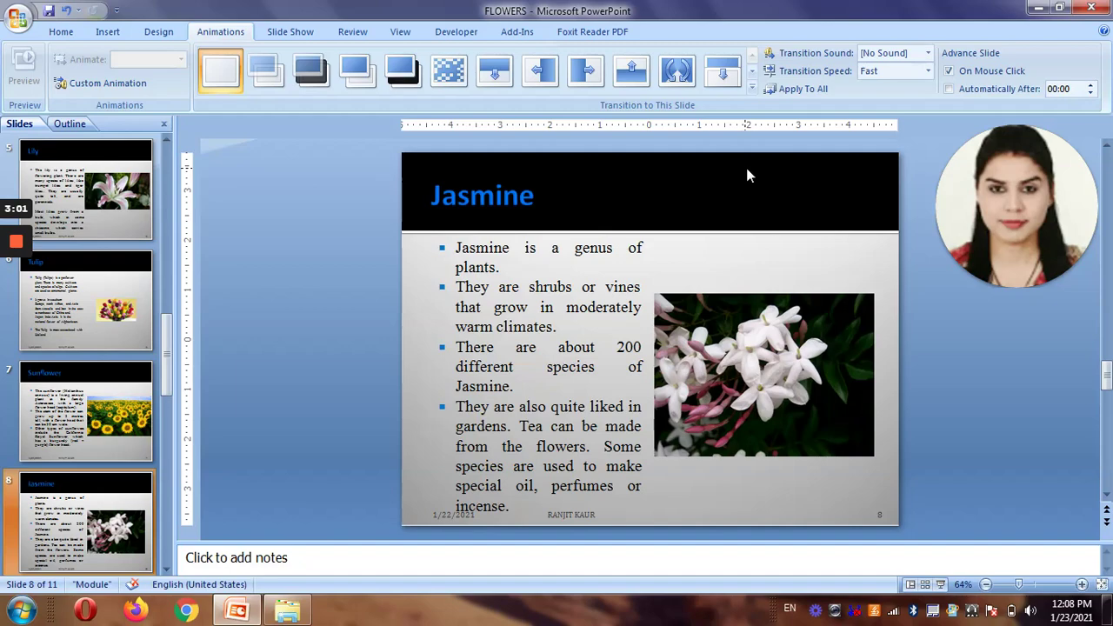
left_click(755, 91)
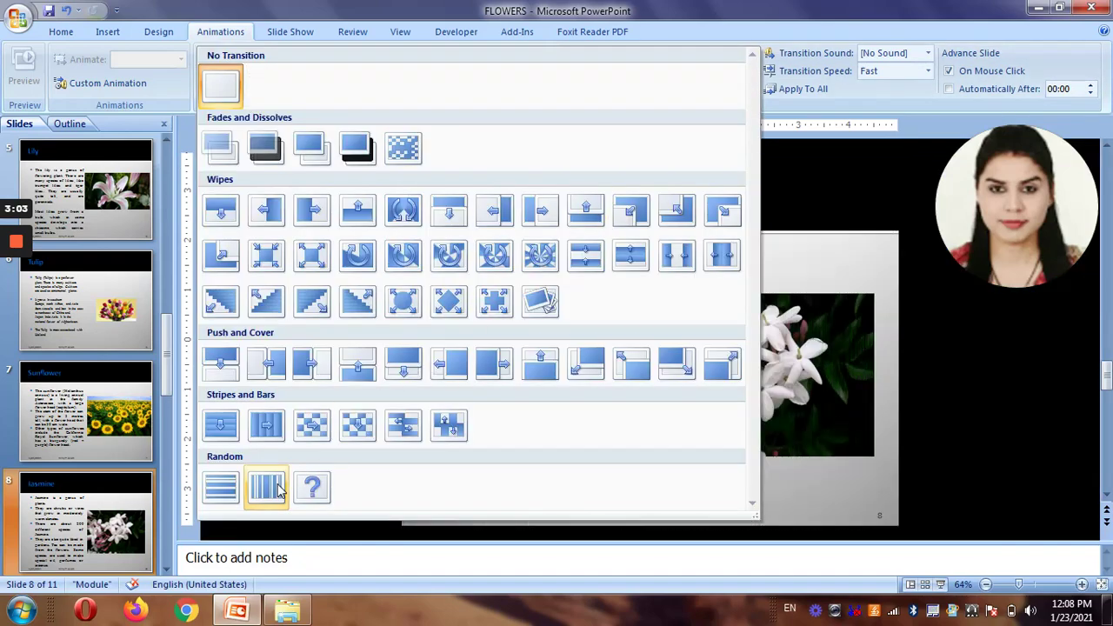
left_click(275, 485)
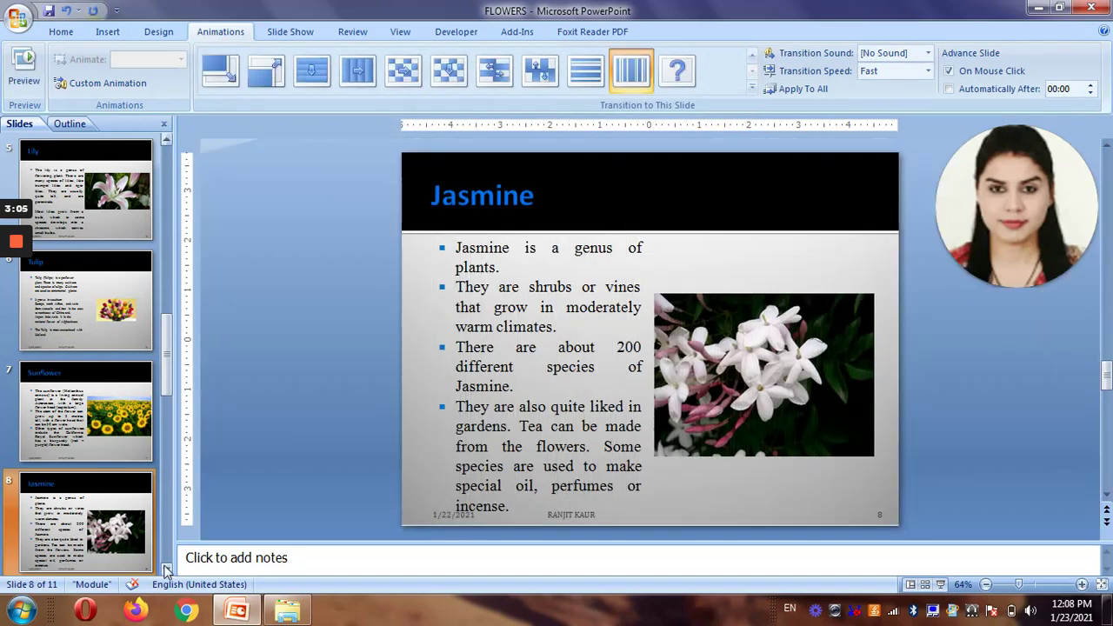
Apply the Blinds Vertical transition to slide 9 with the sales and purchase table
left_click(167, 569)
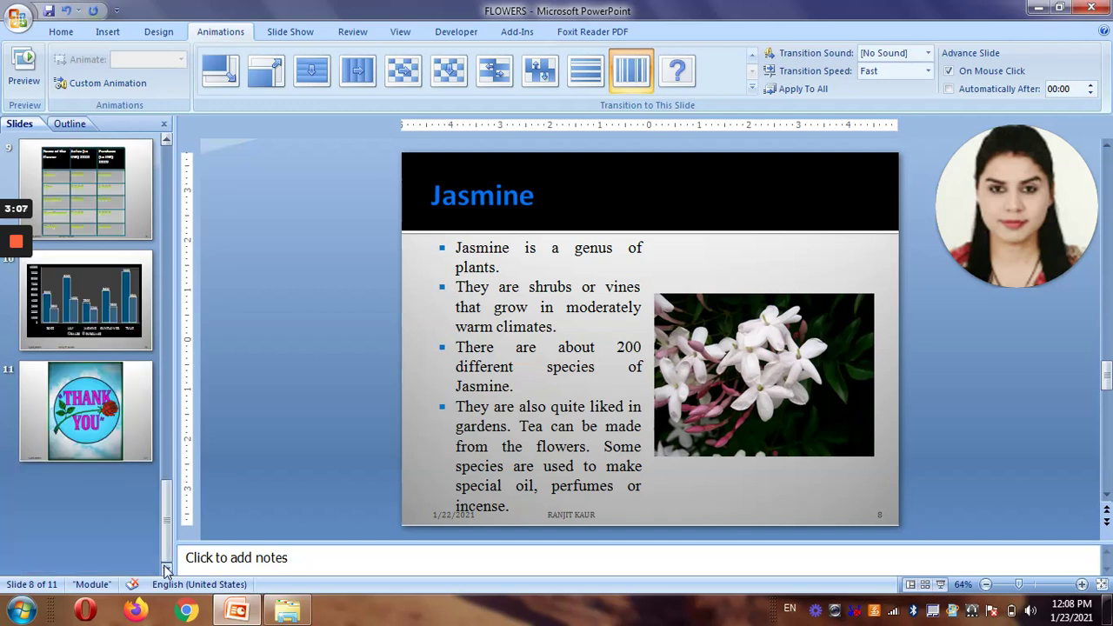
left_click(121, 184)
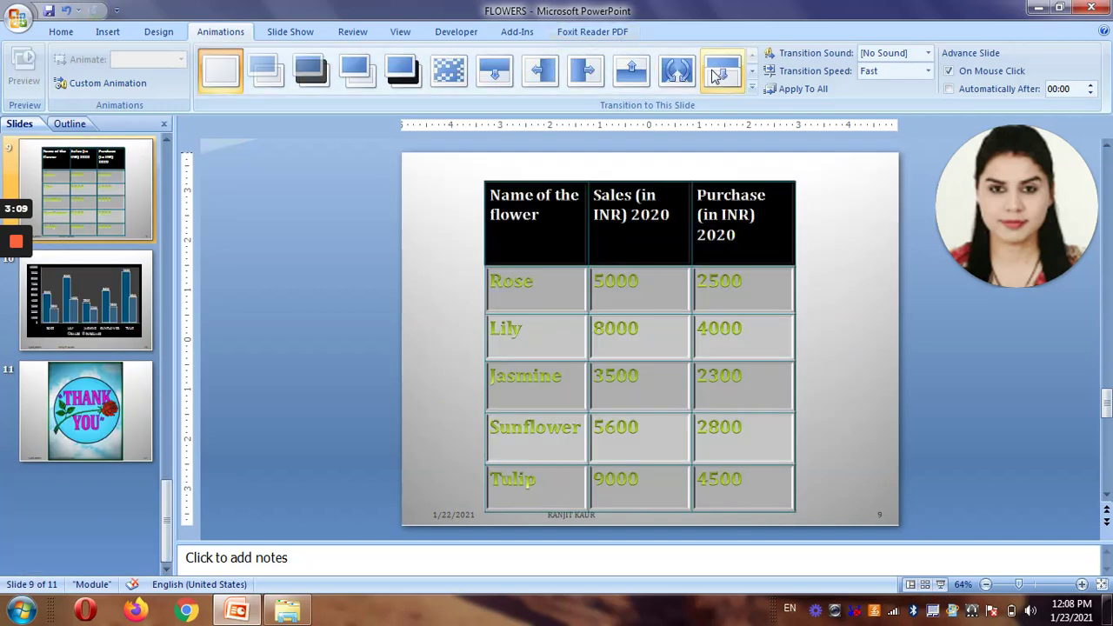
left_click(762, 91)
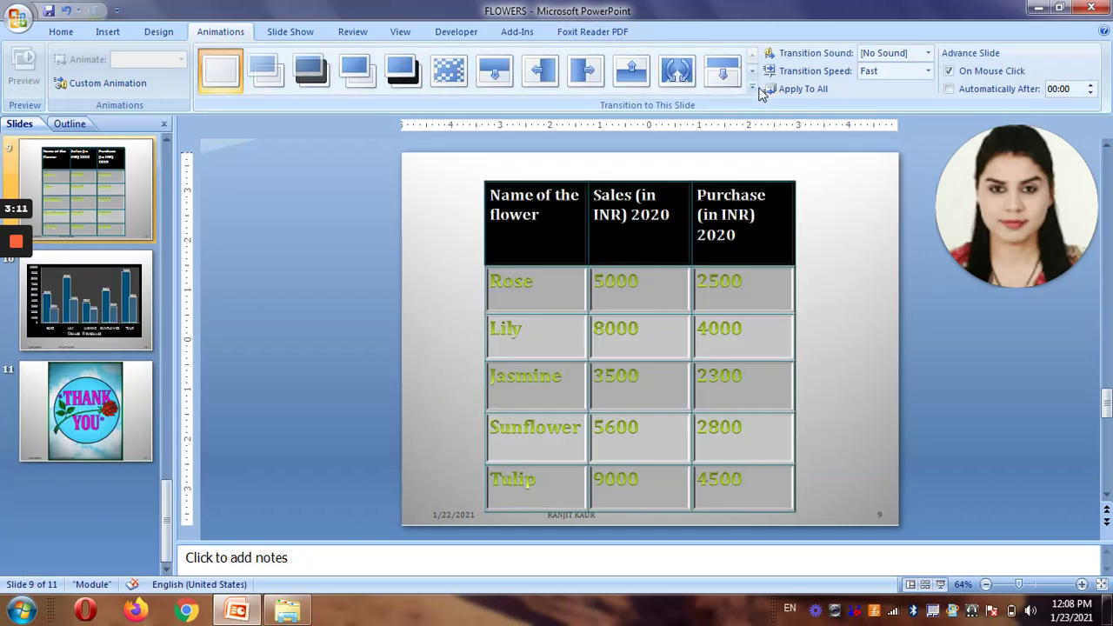
left_click(754, 88)
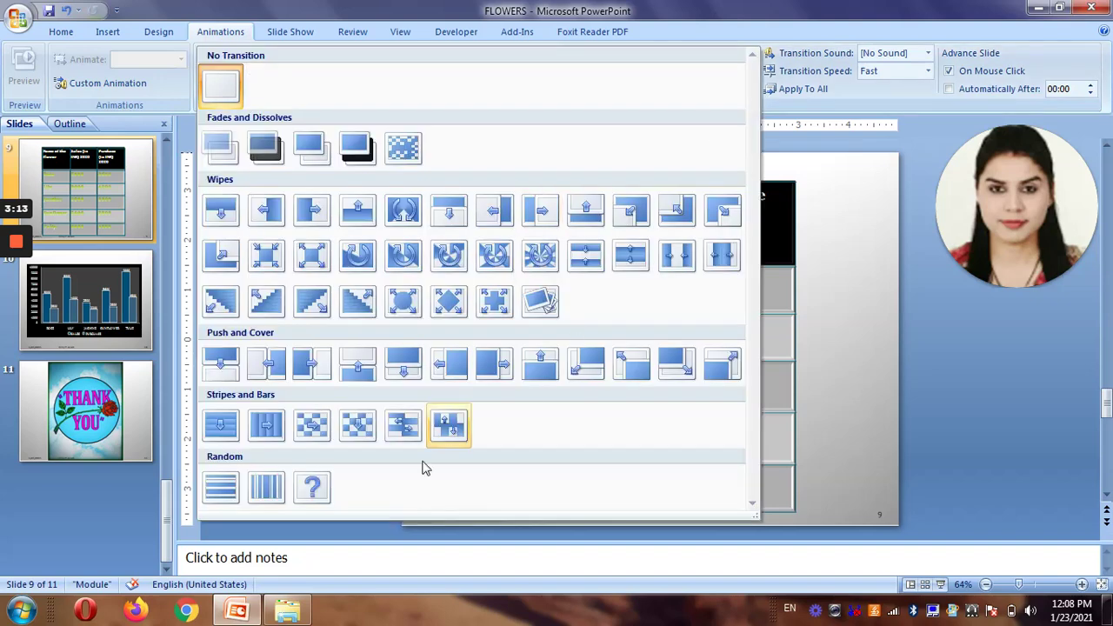
left_click(267, 426)
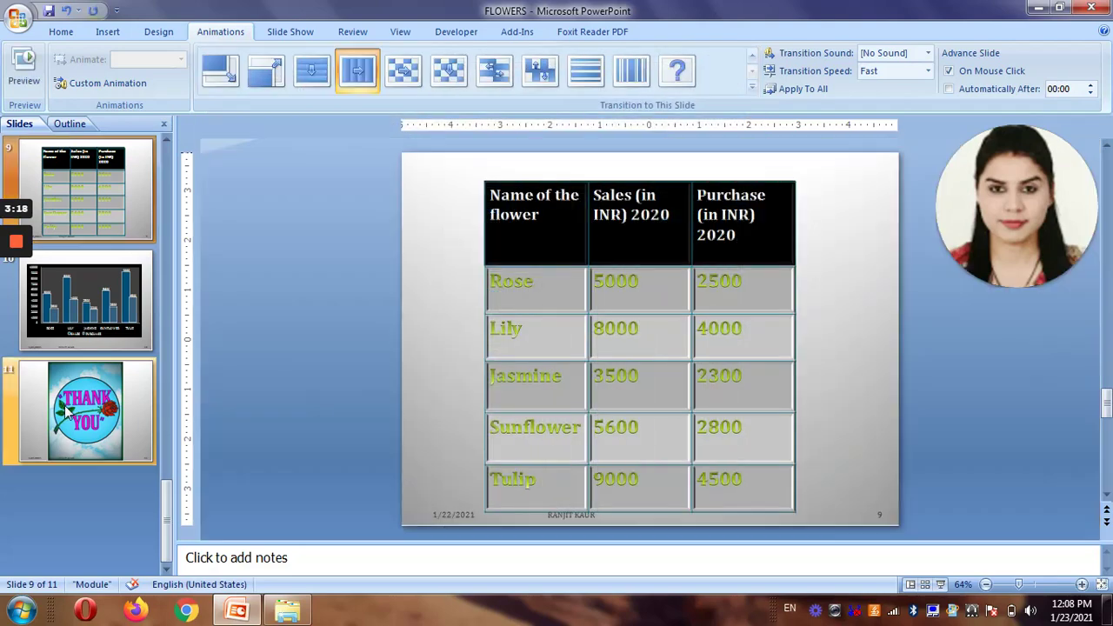
Apply the Strips Left-Up transition to slide 10 with the sales and purchase chart
left_click(76, 334)
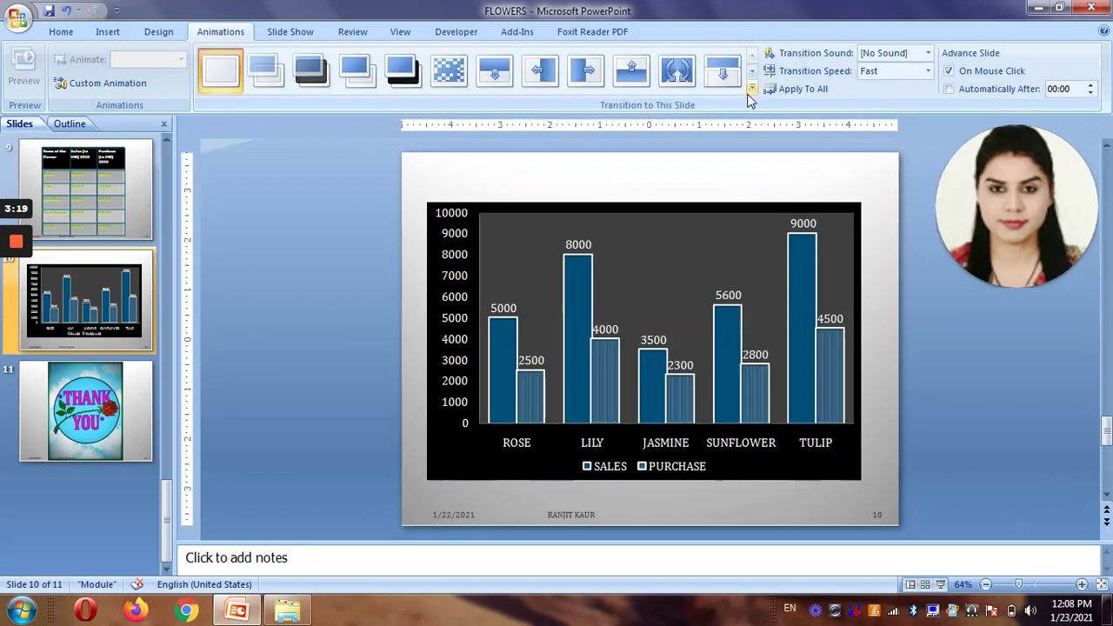
left_click(752, 87)
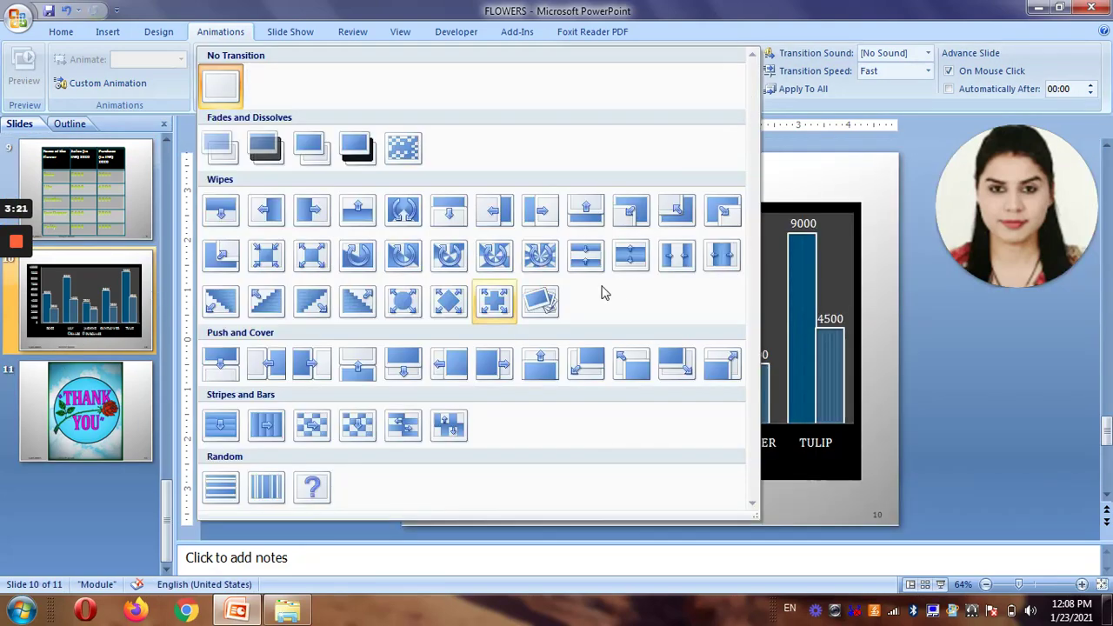
left_click(255, 310)
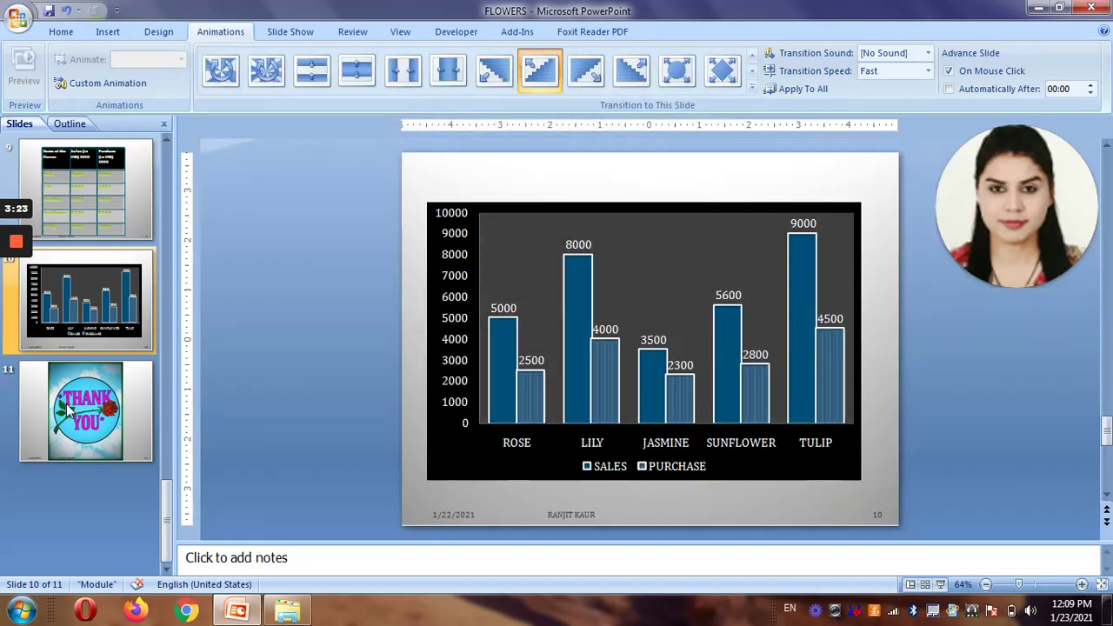
Apply the Dissolve transition to the closing Thank You slide and return to the start of the slide thumbnails
left_click(70, 408)
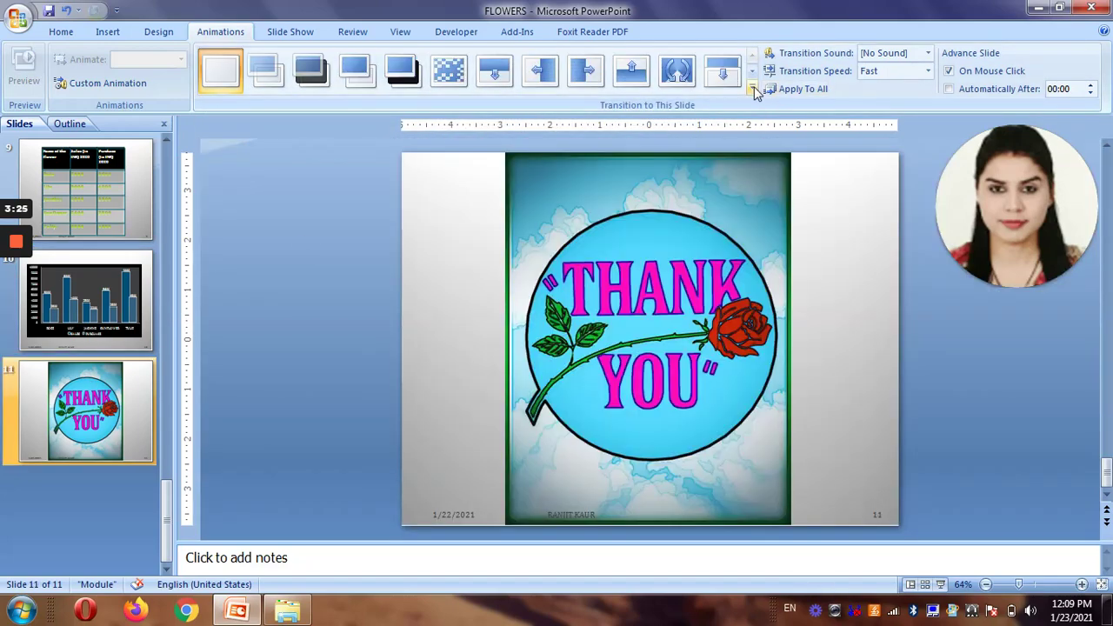
left_click(450, 85)
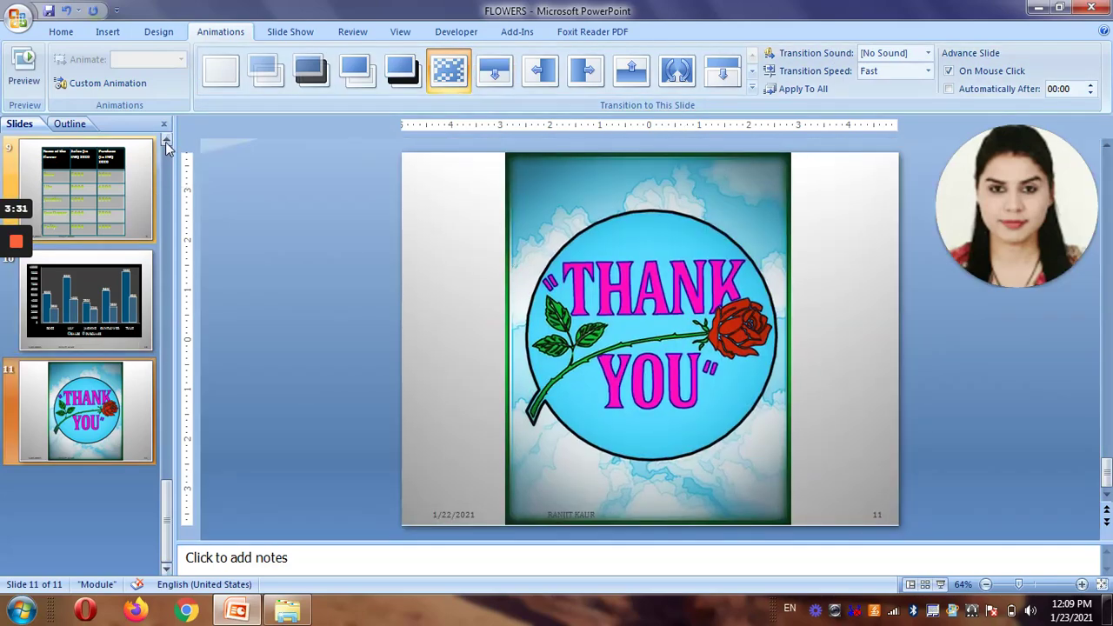
scroll(167, 146, "up", 10)
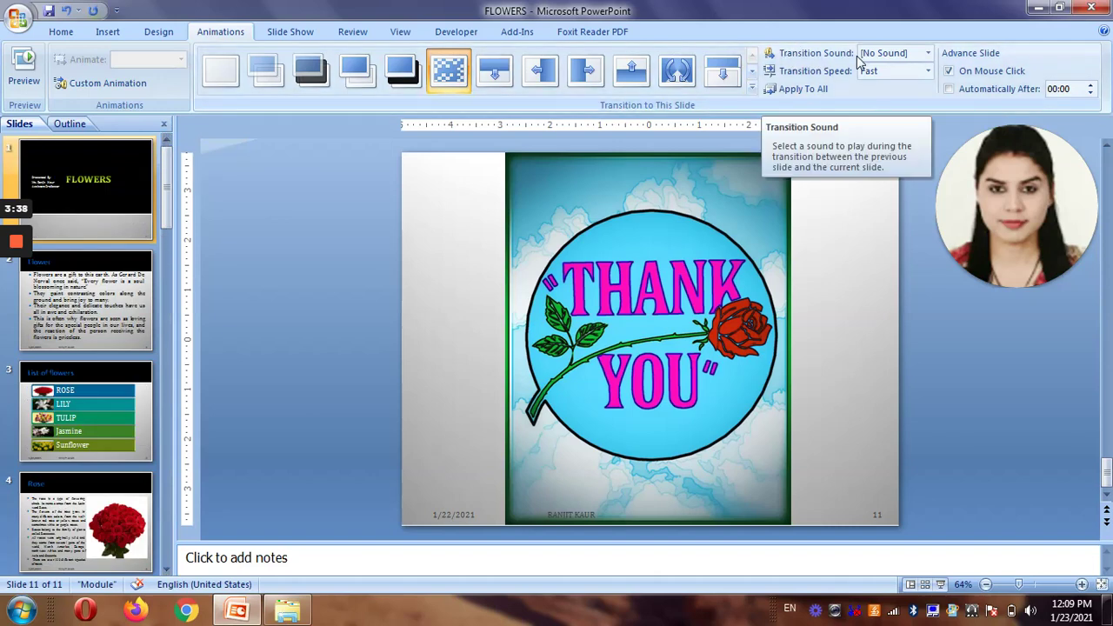
Examine the available transition sounds and speeds for the Thank You slide, keeping No Sound and Fast
left_click(929, 54)
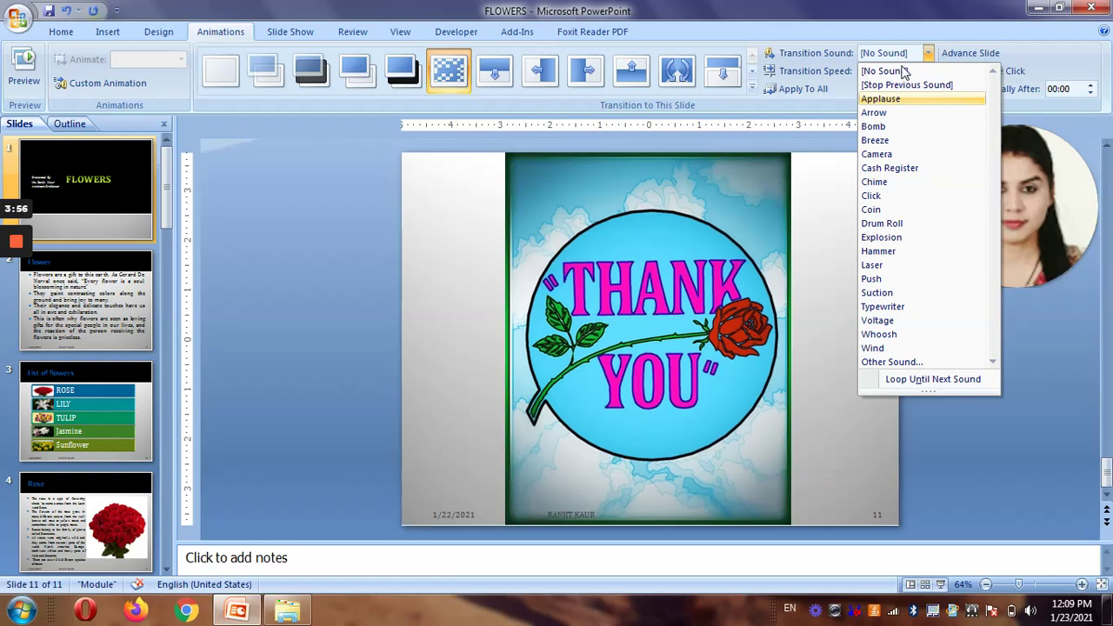
left_click(905, 72)
left_click(904, 73)
left_click(904, 73)
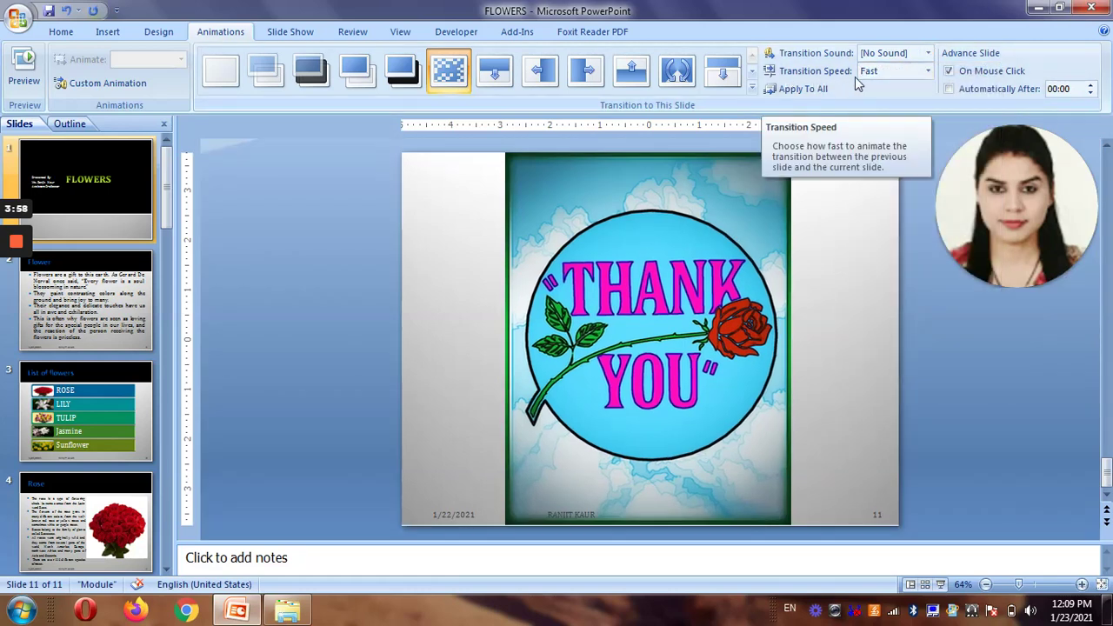
left_click(928, 73)
left_click(928, 73)
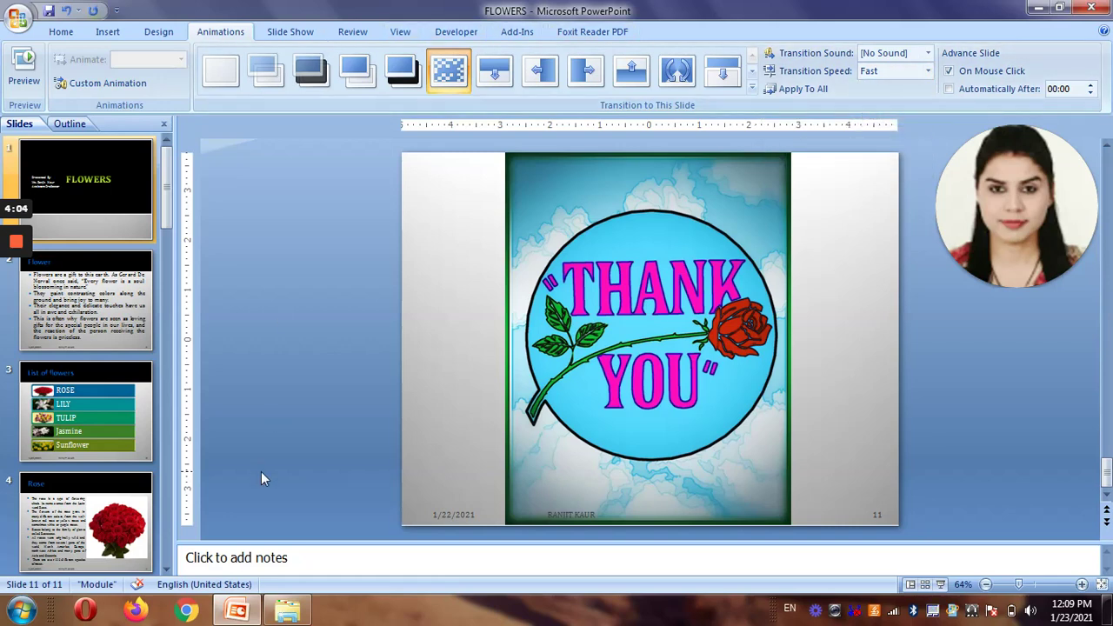
Run the slide show from the beginning and advance through to the Sunflower slide to preview the transitions
key("F5")
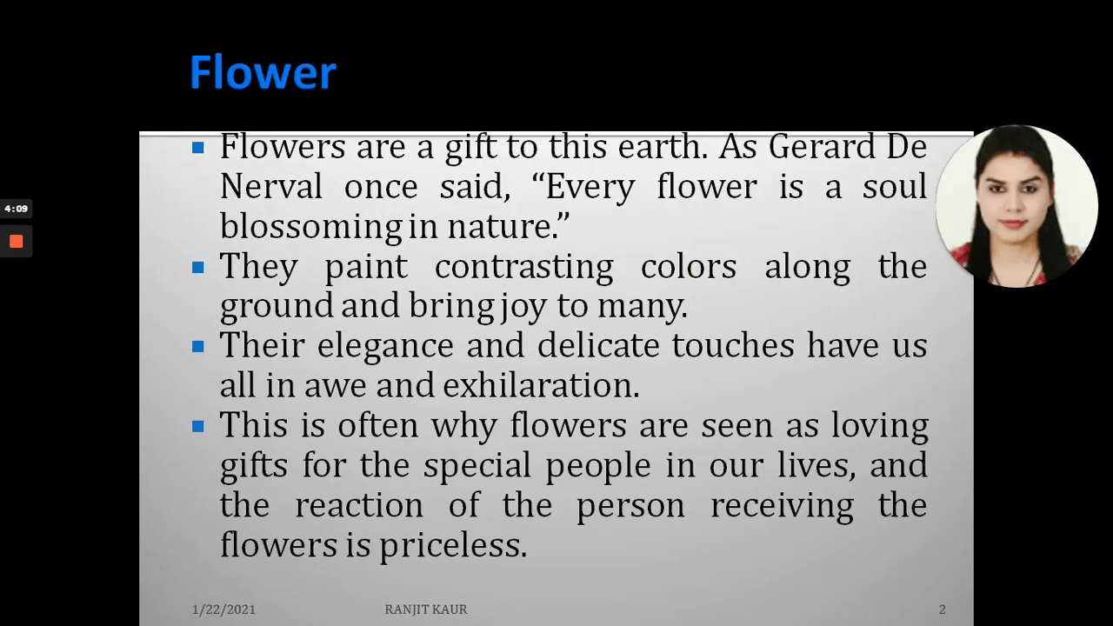
key("Right")
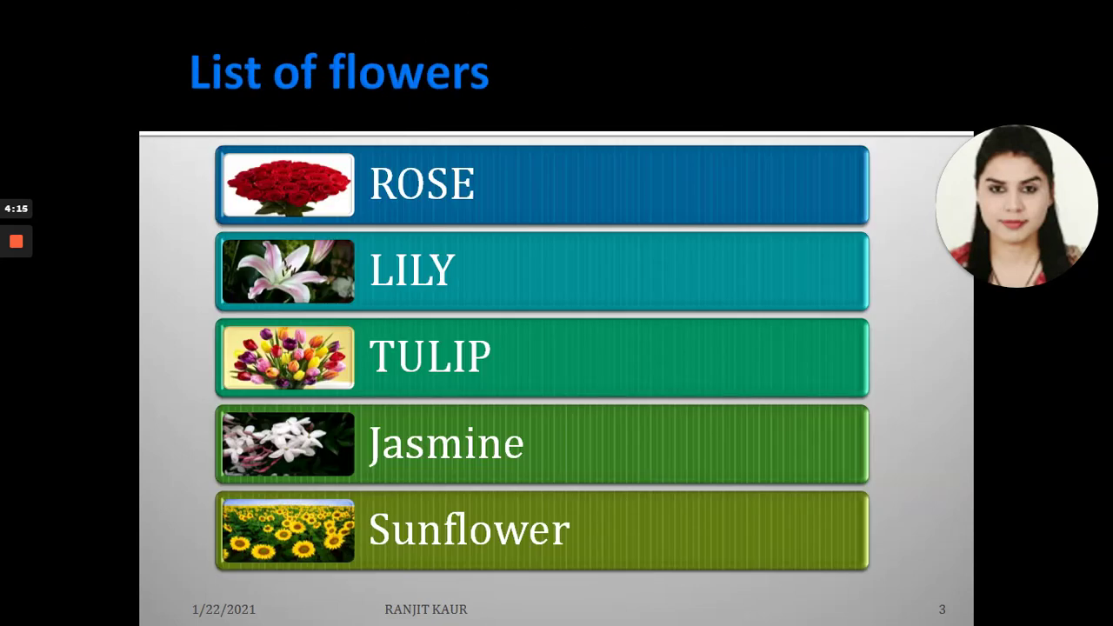
key("Right")
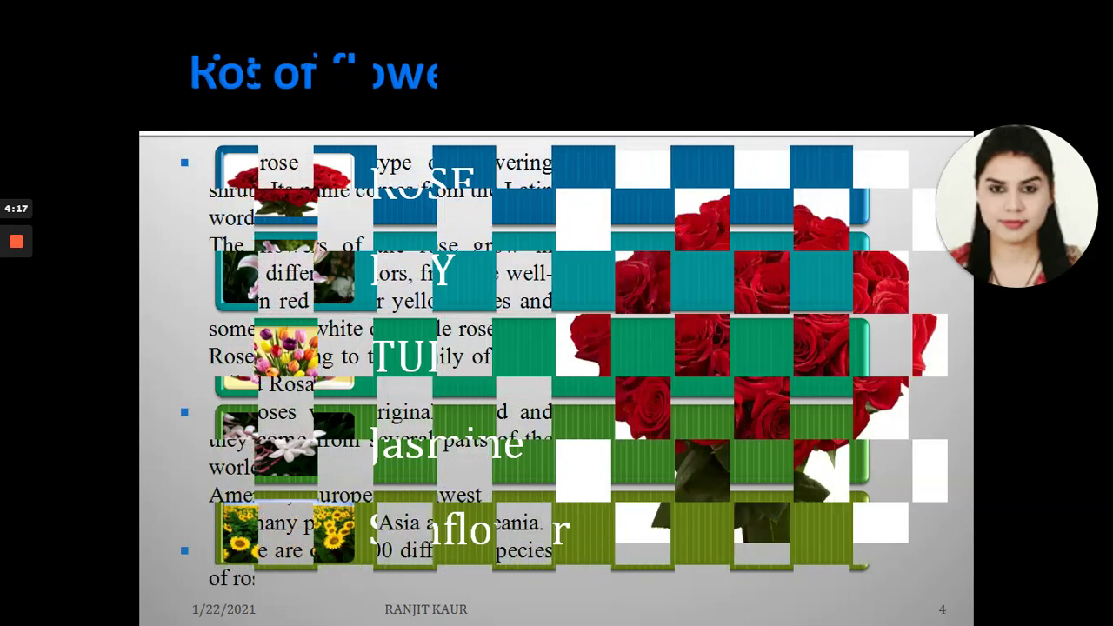
key("Right")
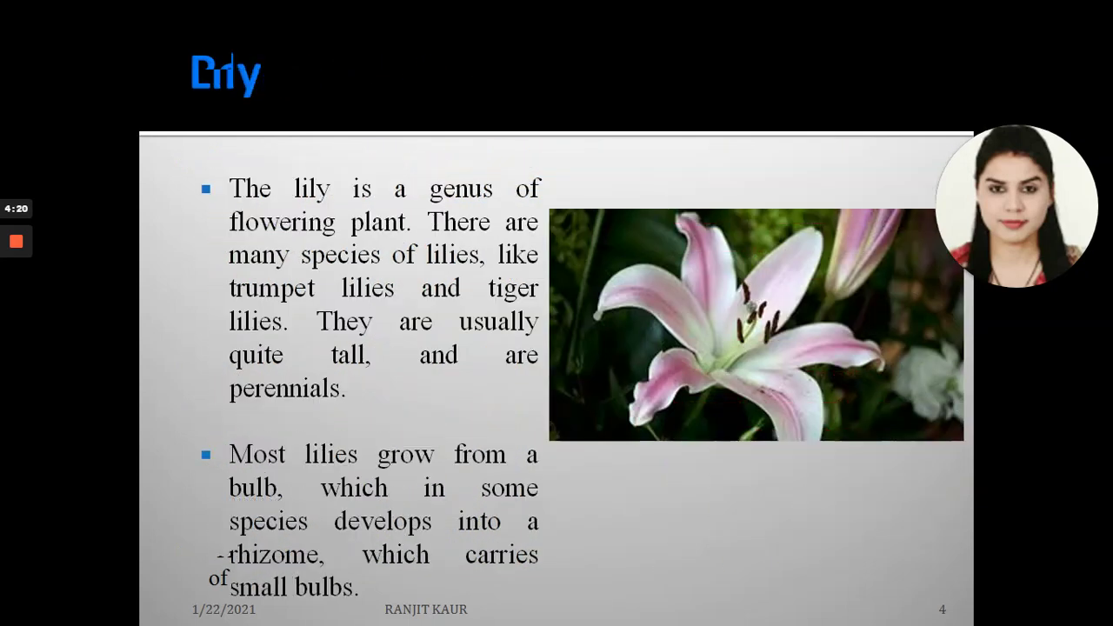
key("Right")
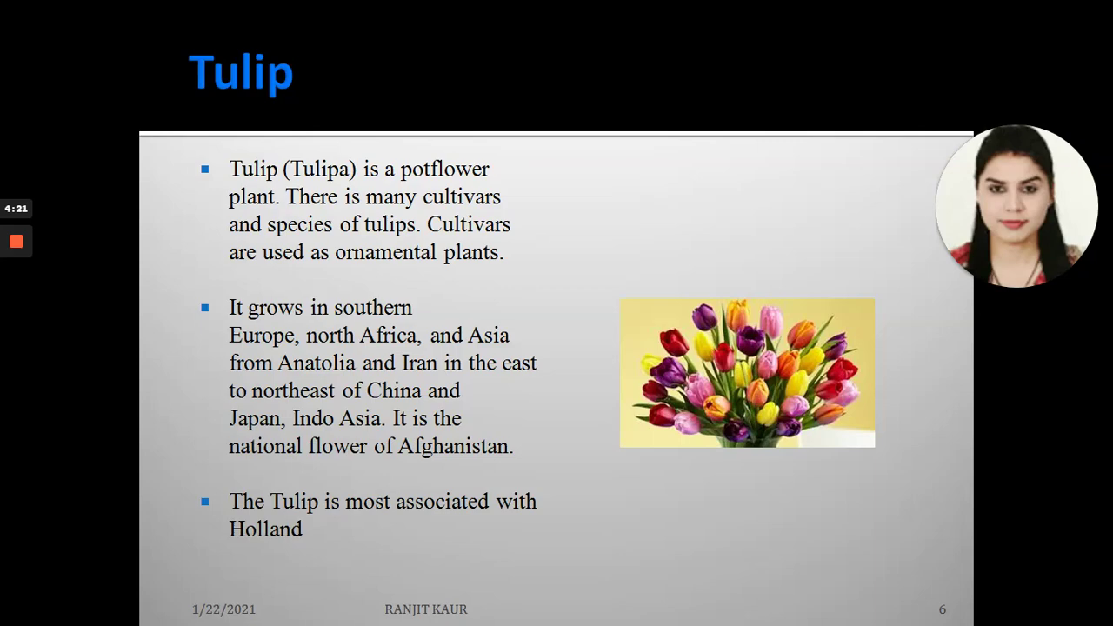
key("Right")
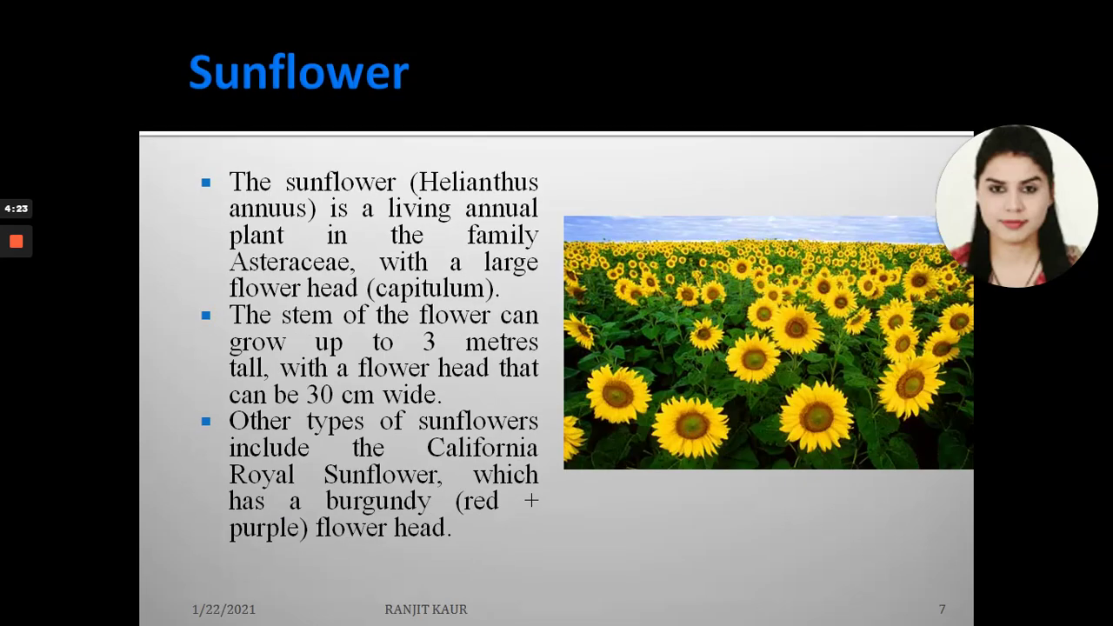
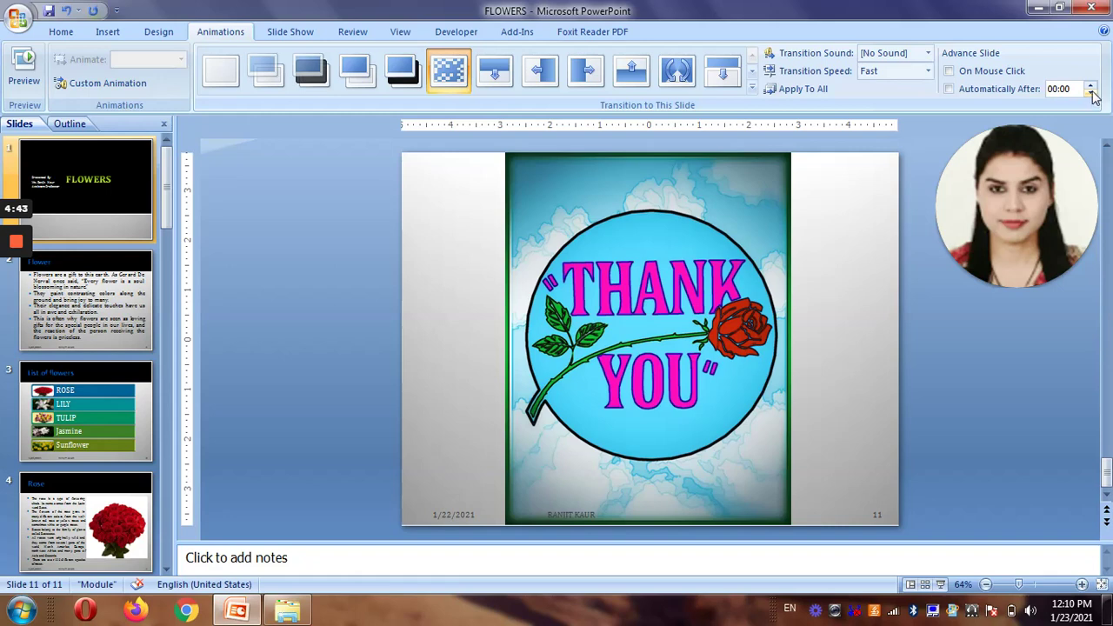
Set the Thank You slide to advance automatically after 00:04
left_click(1091, 88)
left_click(1091, 87)
left_click(1091, 88)
left_click(1091, 88)
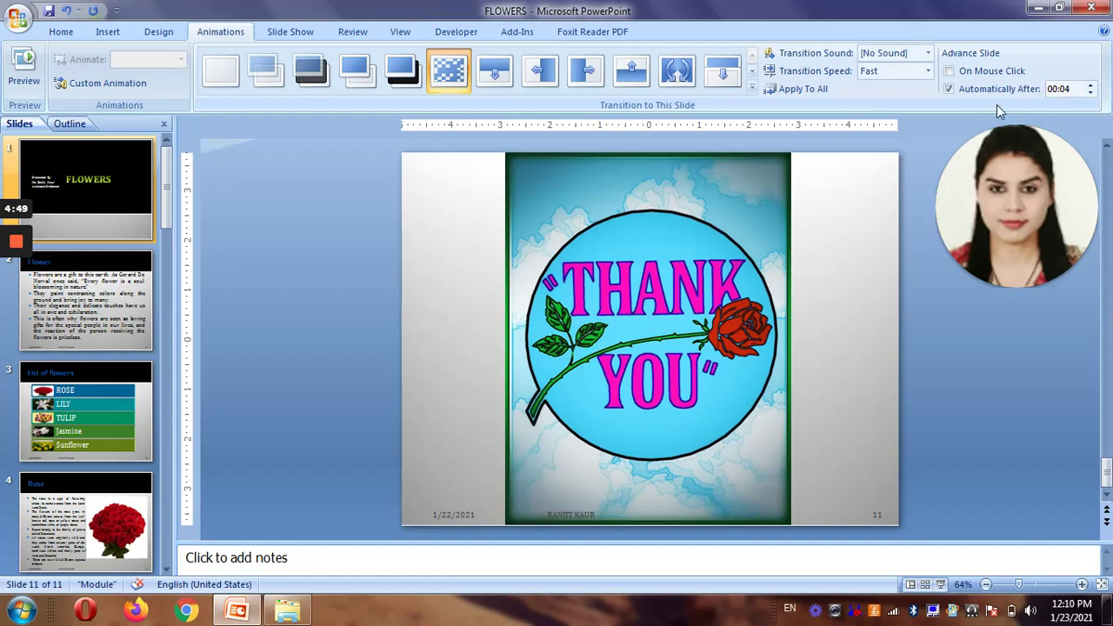
Try the Medium, Slow and Fast transition speeds on the Thank You slide and settle on Medium
left_click(910, 73)
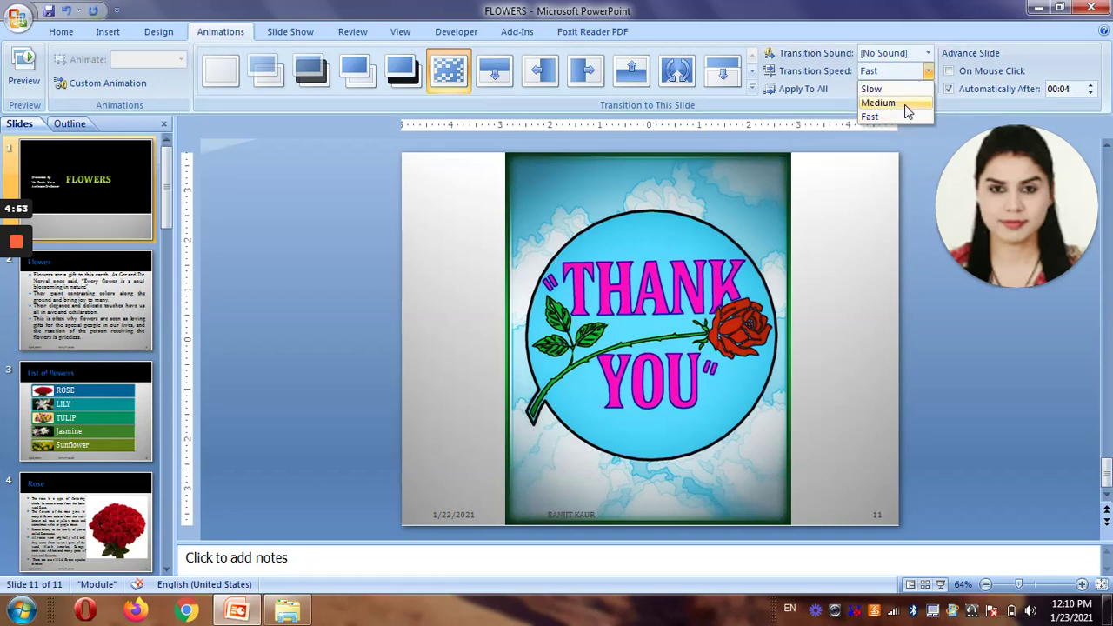
left_click(907, 111)
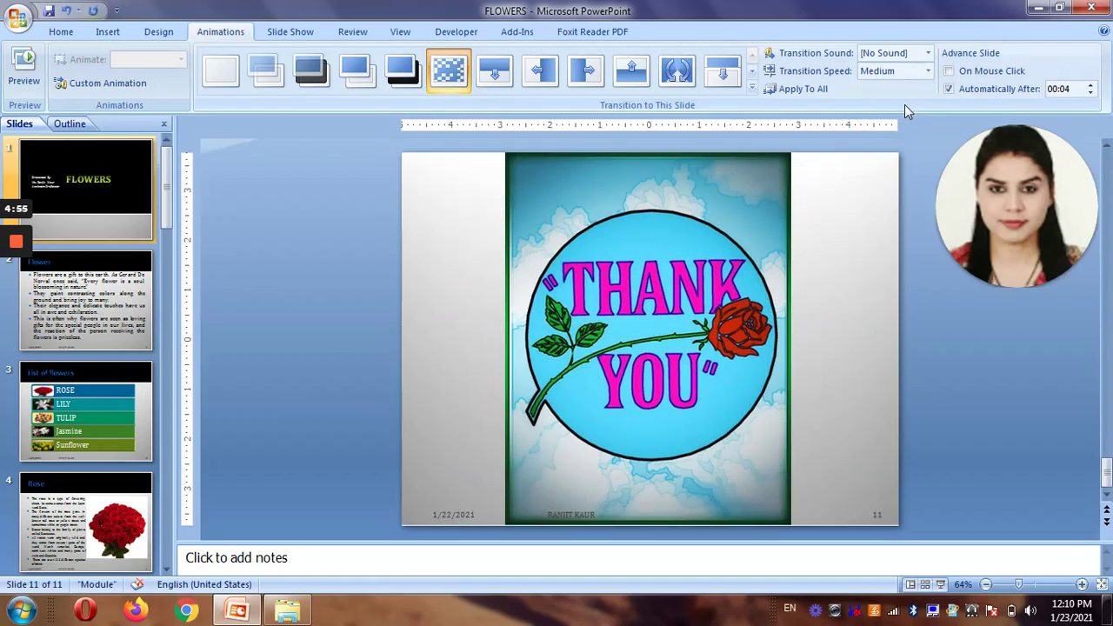
left_click(907, 70)
left_click(907, 93)
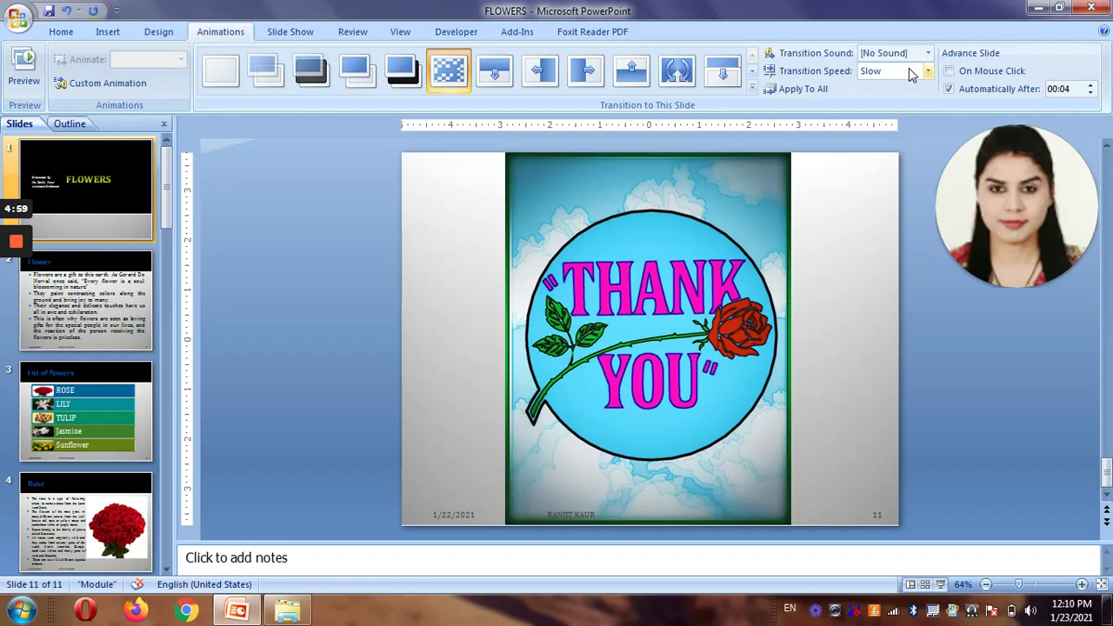
left_click(909, 68)
left_click(902, 116)
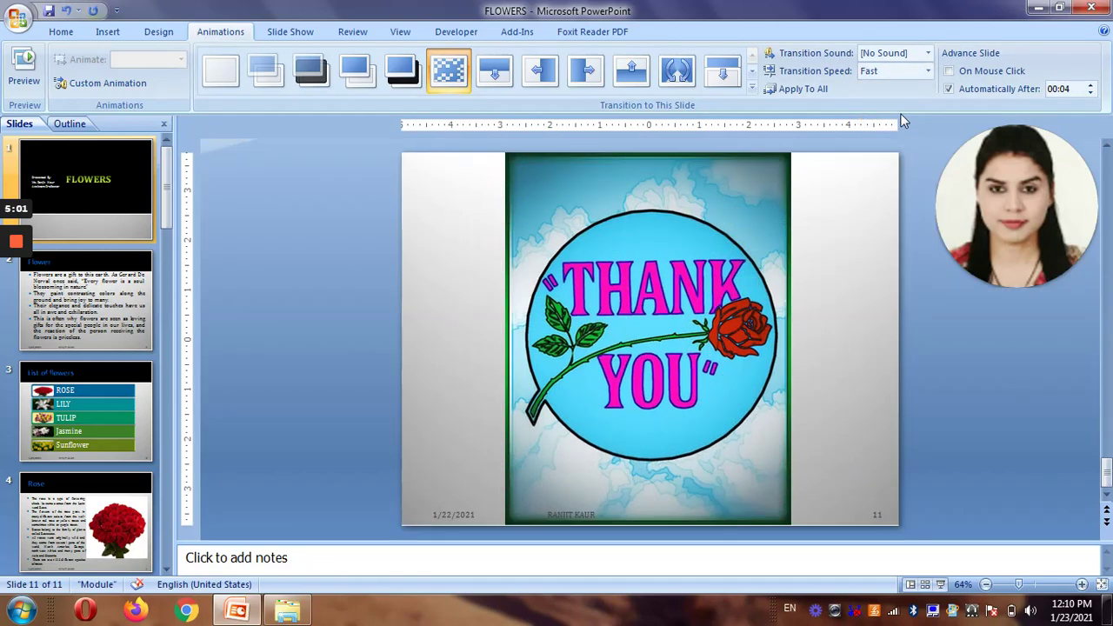
left_click(907, 71)
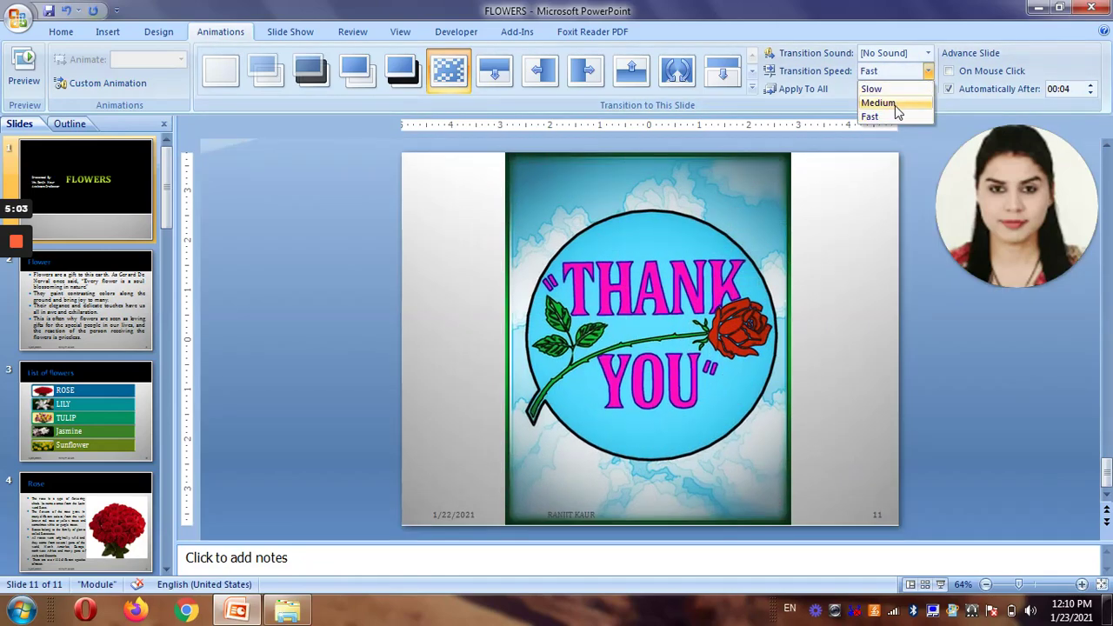
left_click(895, 105)
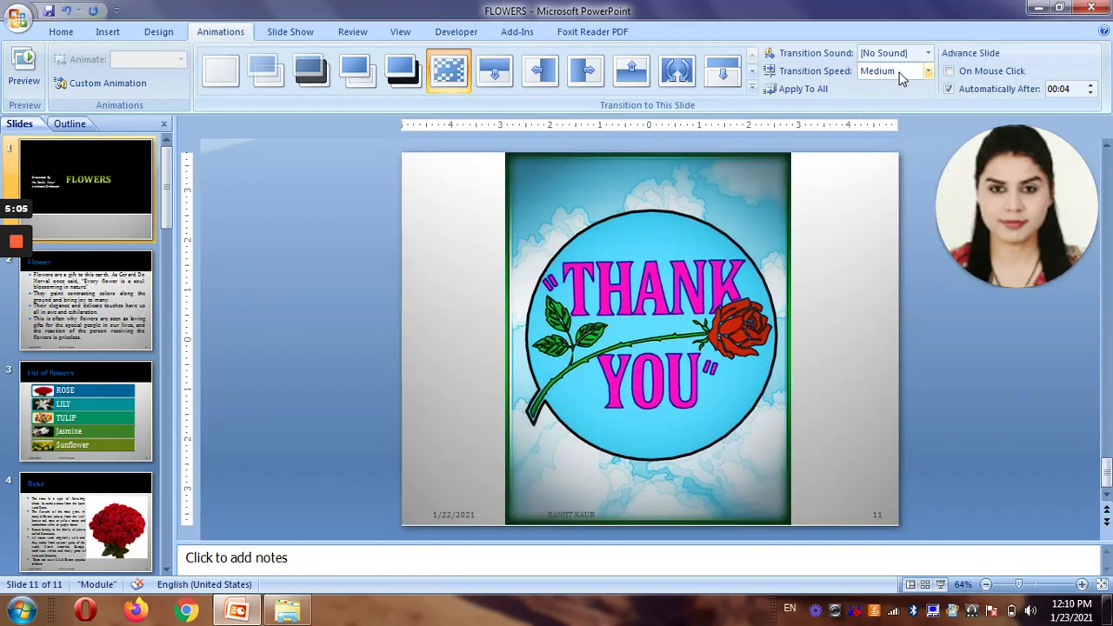
Set the Thank You slide's transition speed to Slow and apply its transition settings to all slides
left_click(904, 73)
left_click(872, 89)
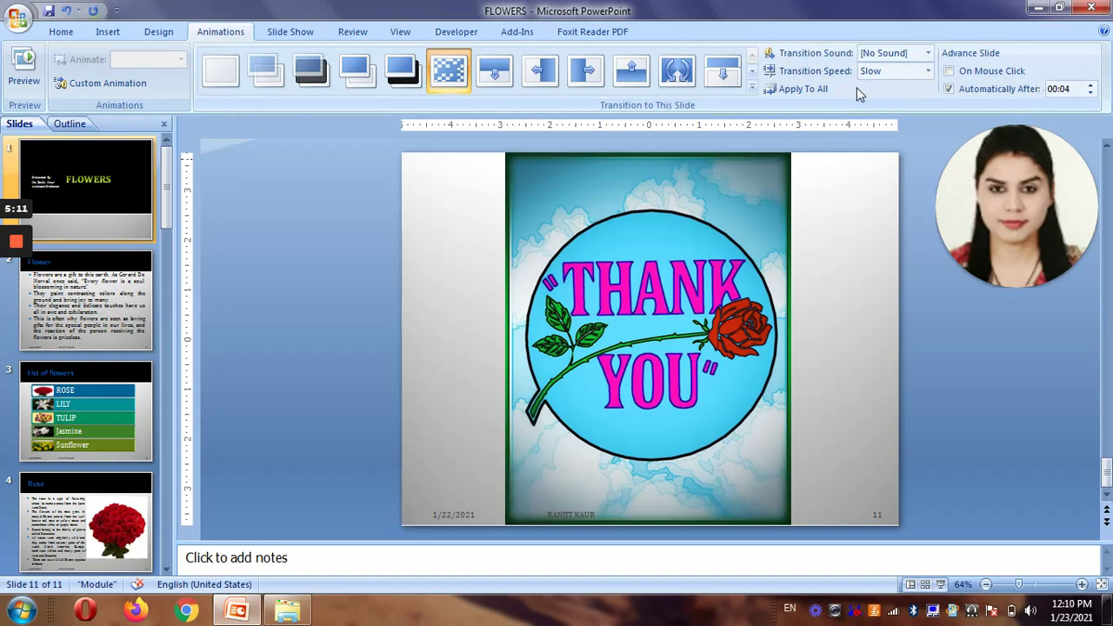
left_click(811, 88)
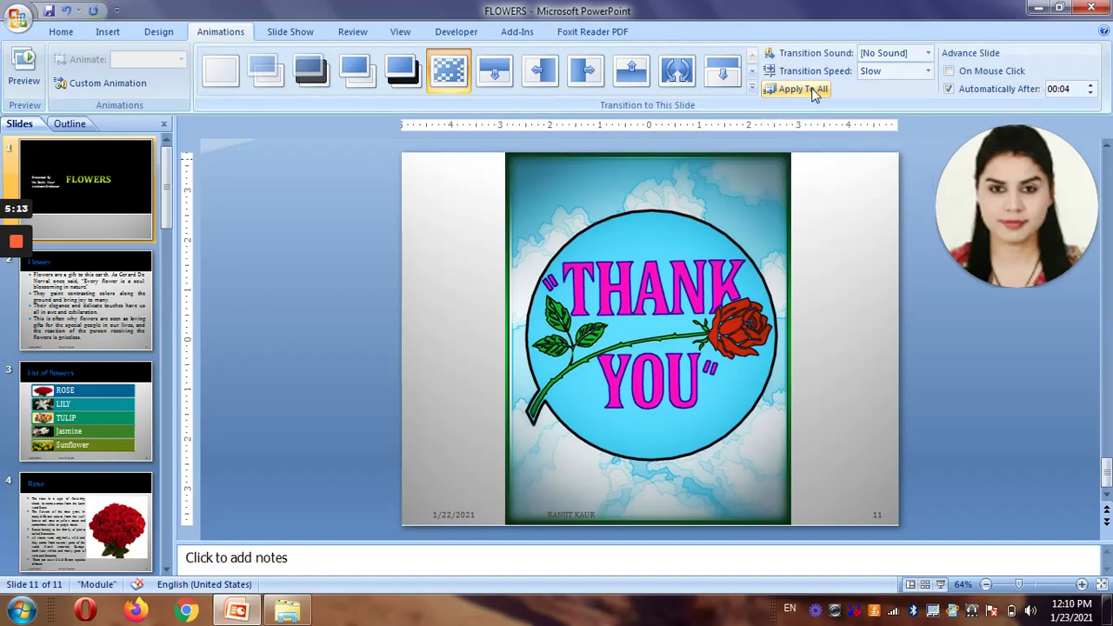
Preview the slide show from the FLOWERS title slide through the Rose slide, and end the show there
left_click(89, 202)
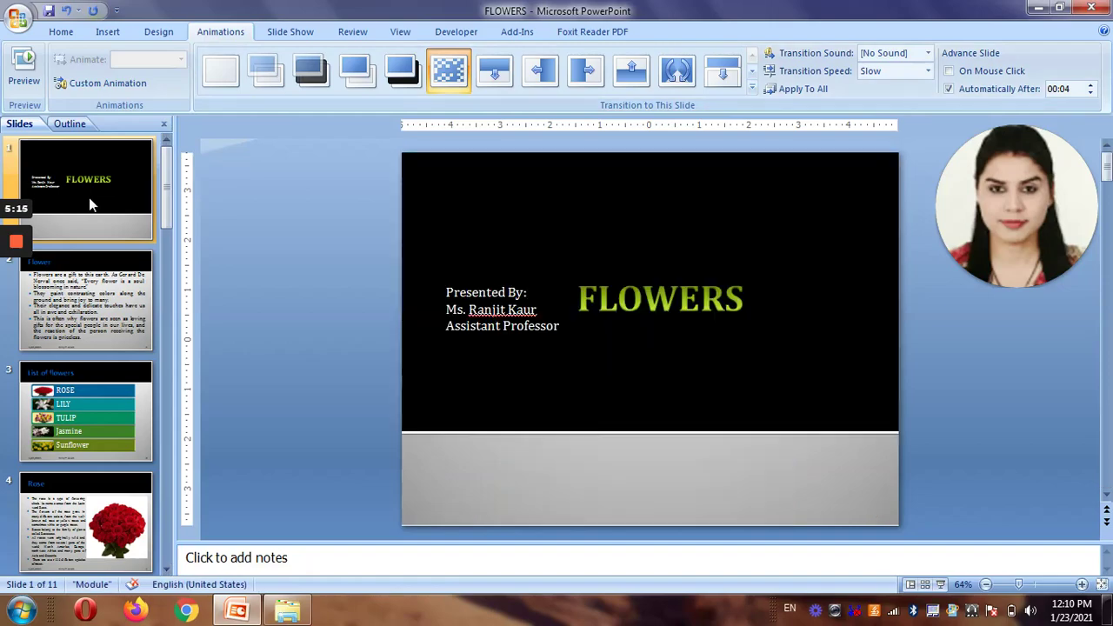
key("F5")
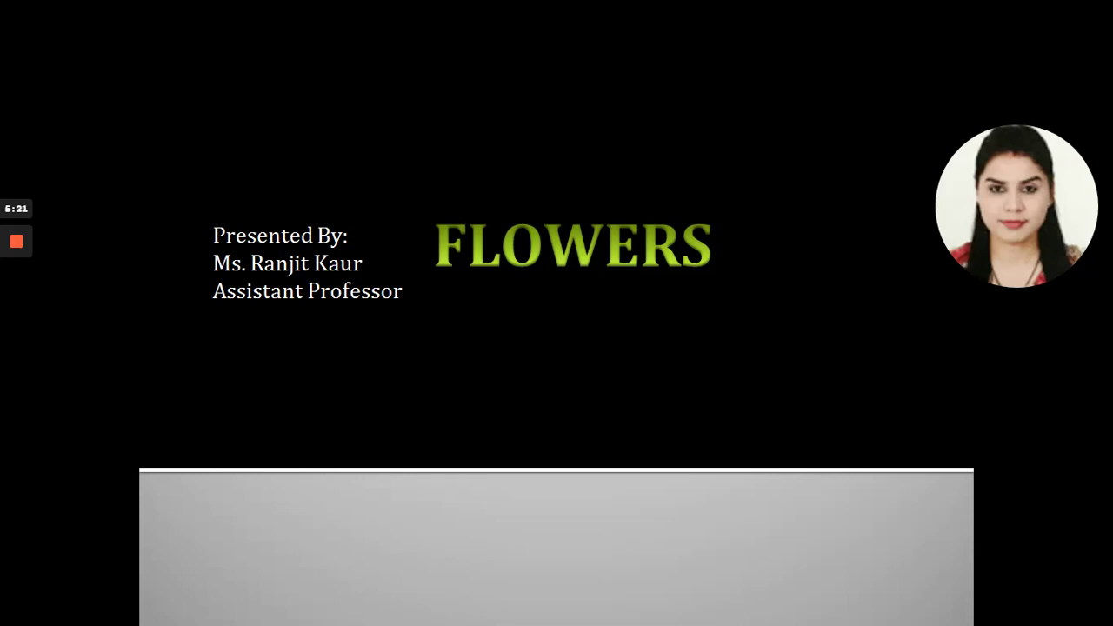
key("Right")
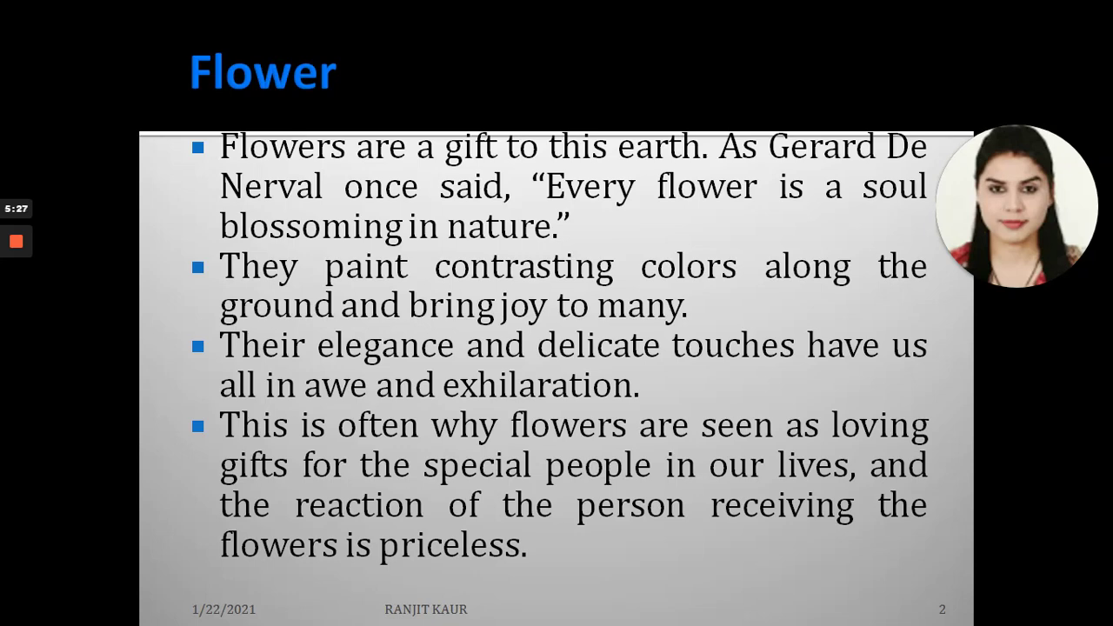
key("Right")
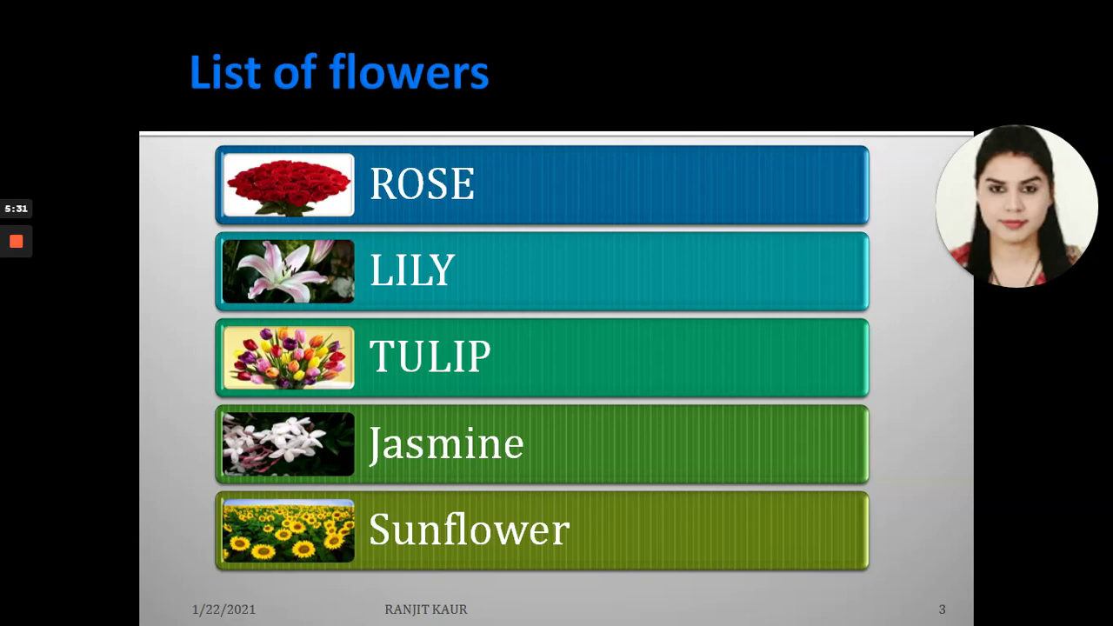
key("Right")
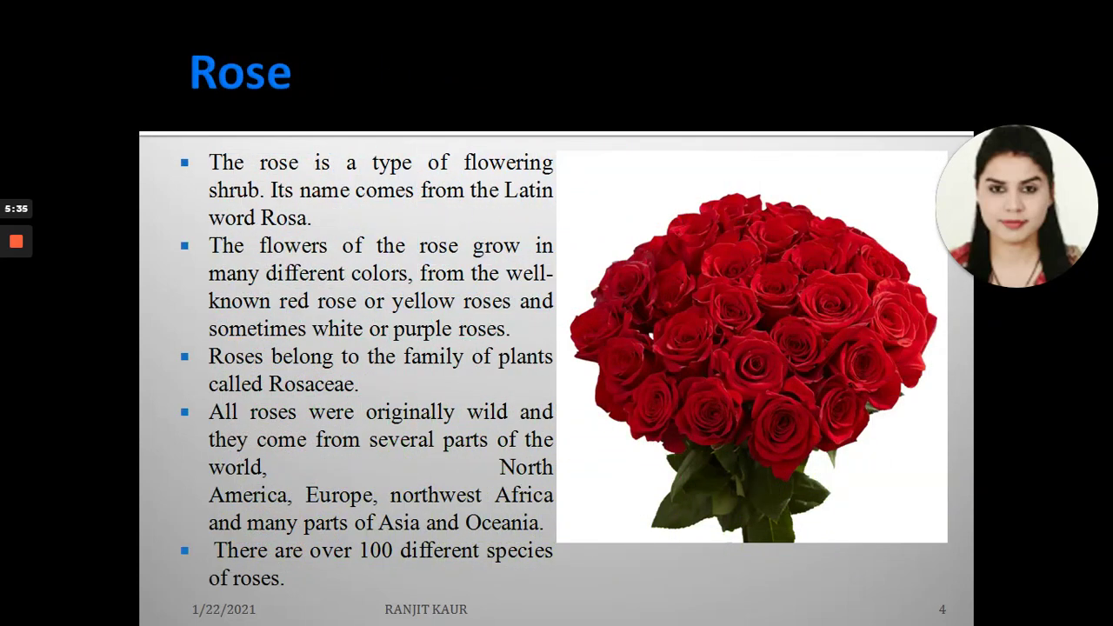
key("Escape")
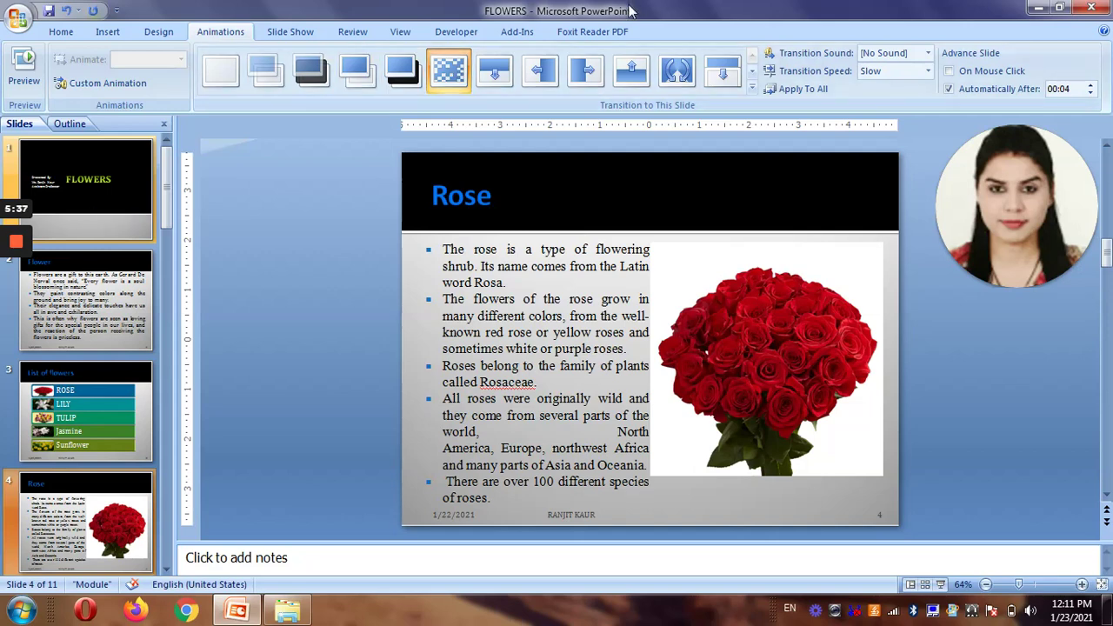
Apply the Wipe Down transition to the Flower slide and select the List of flowers slide
left_click(97, 303)
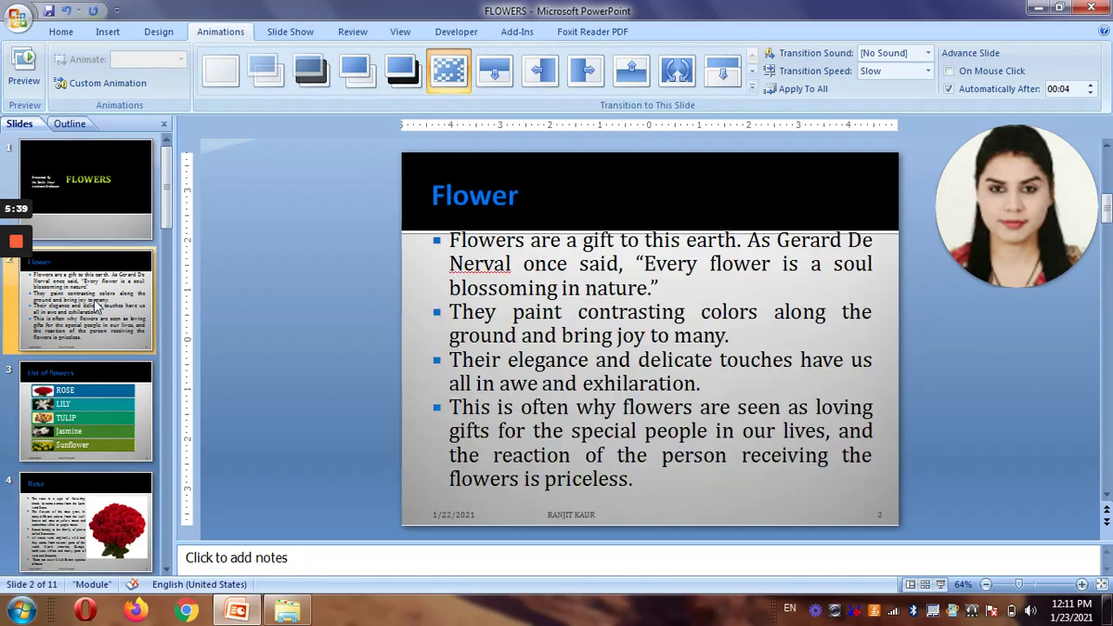
left_click(494, 70)
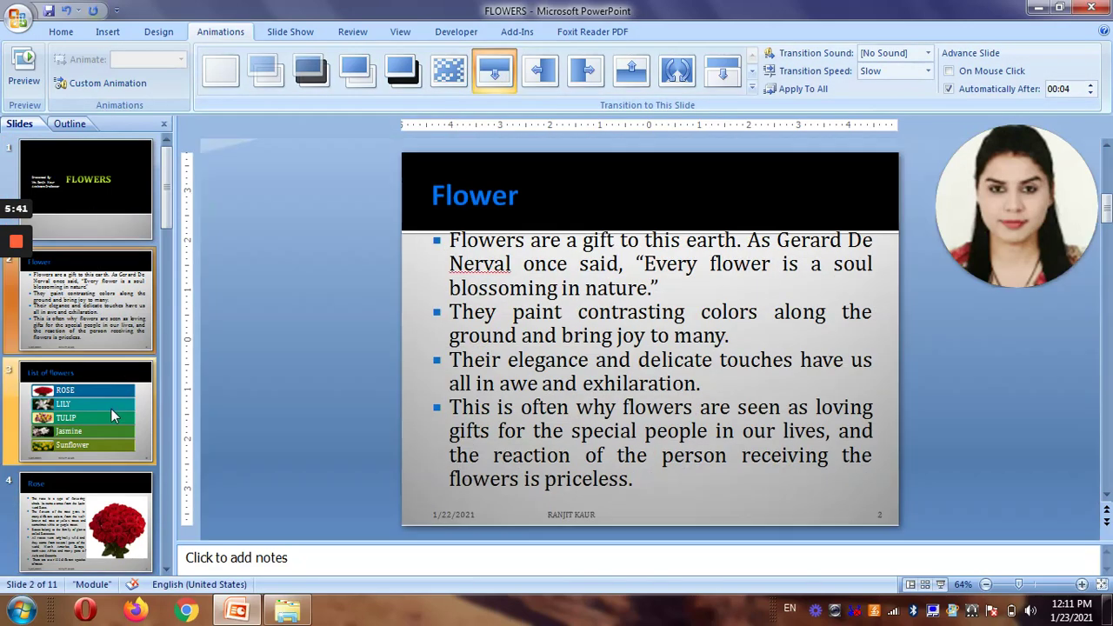
left_click(112, 409)
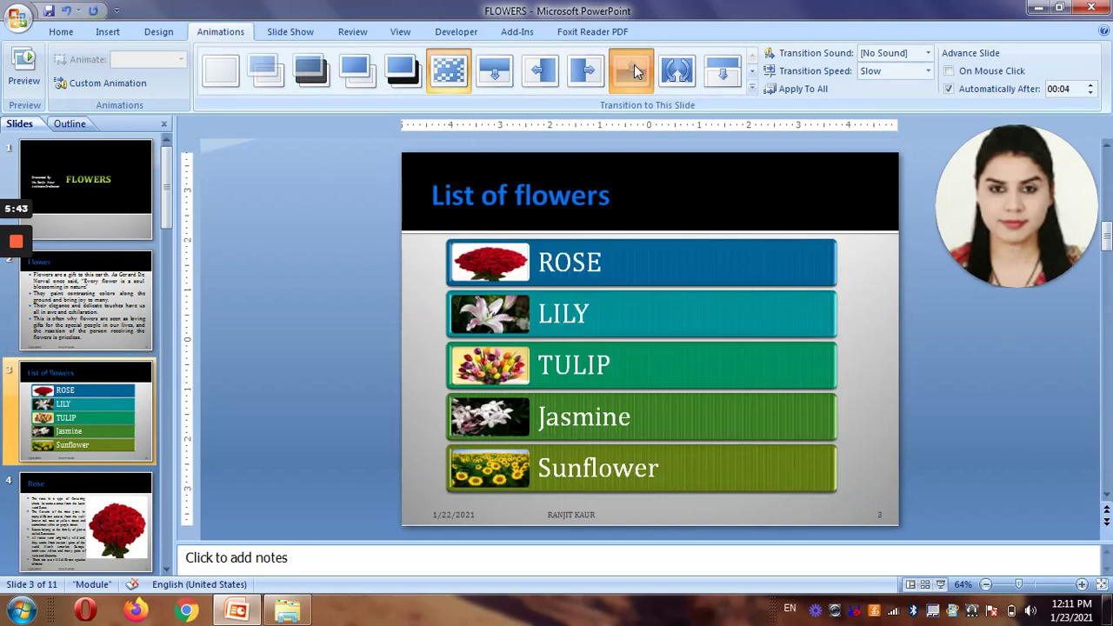